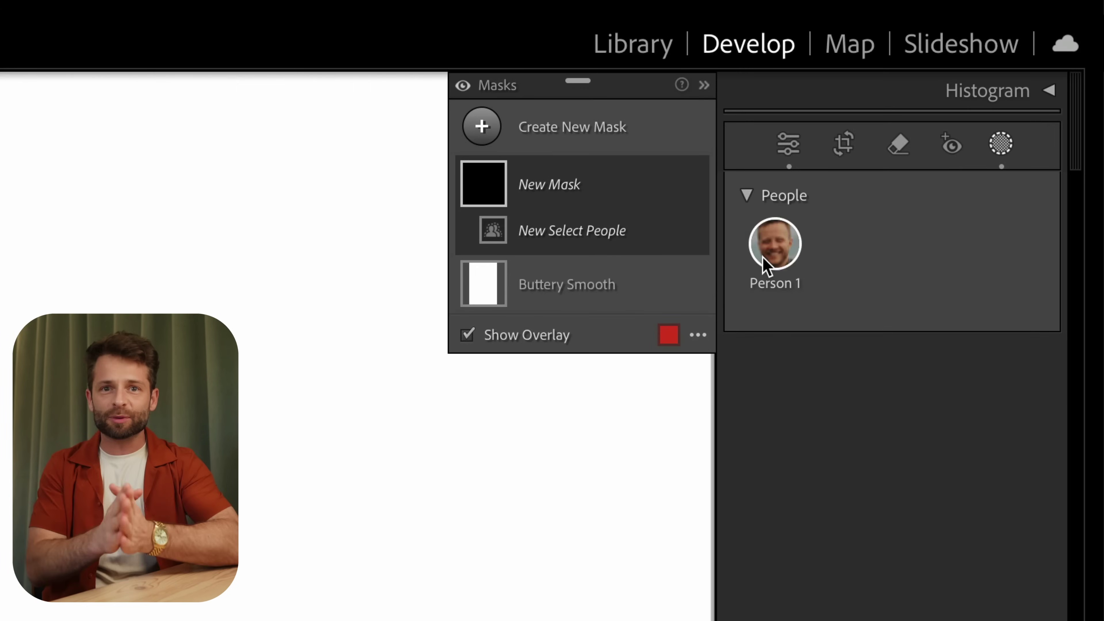
# Step: Build the Person 1 mask from facial skin, body skin, eyebrows, eye sclera and clothing
pyautogui.click(764, 260)
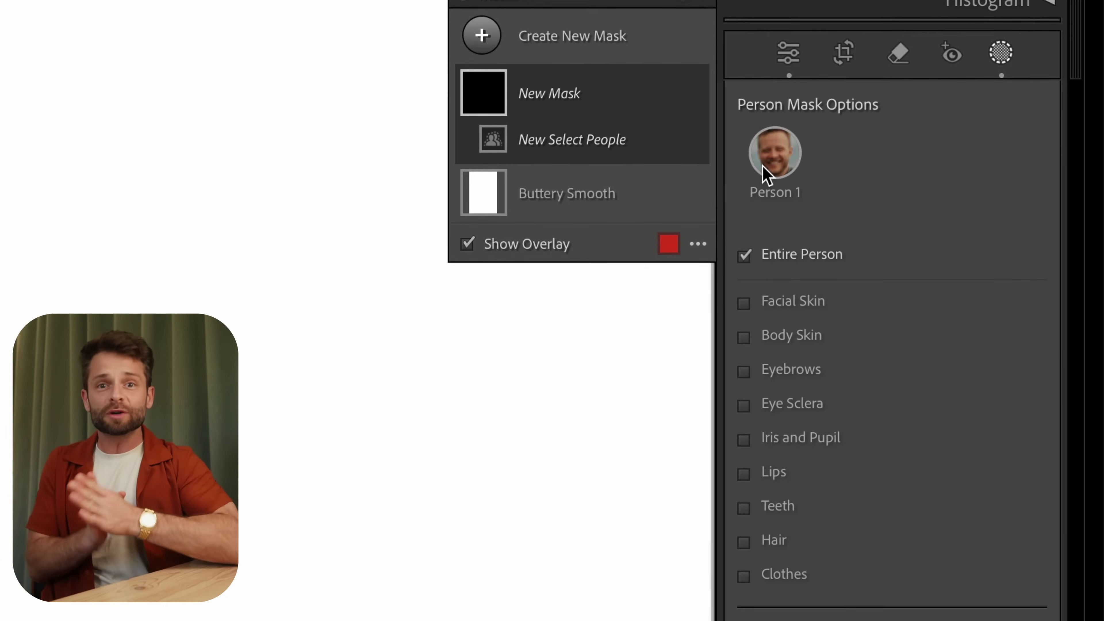
pyautogui.click(745, 223)
pyautogui.click(746, 255)
pyautogui.click(745, 288)
pyautogui.click(745, 322)
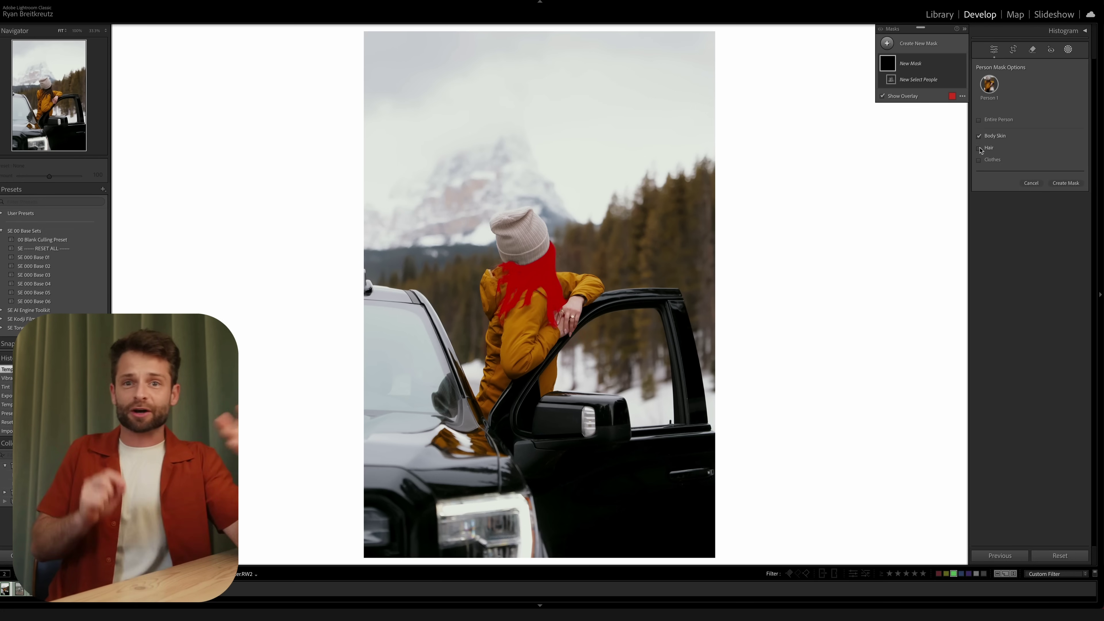
pyautogui.click(978, 160)
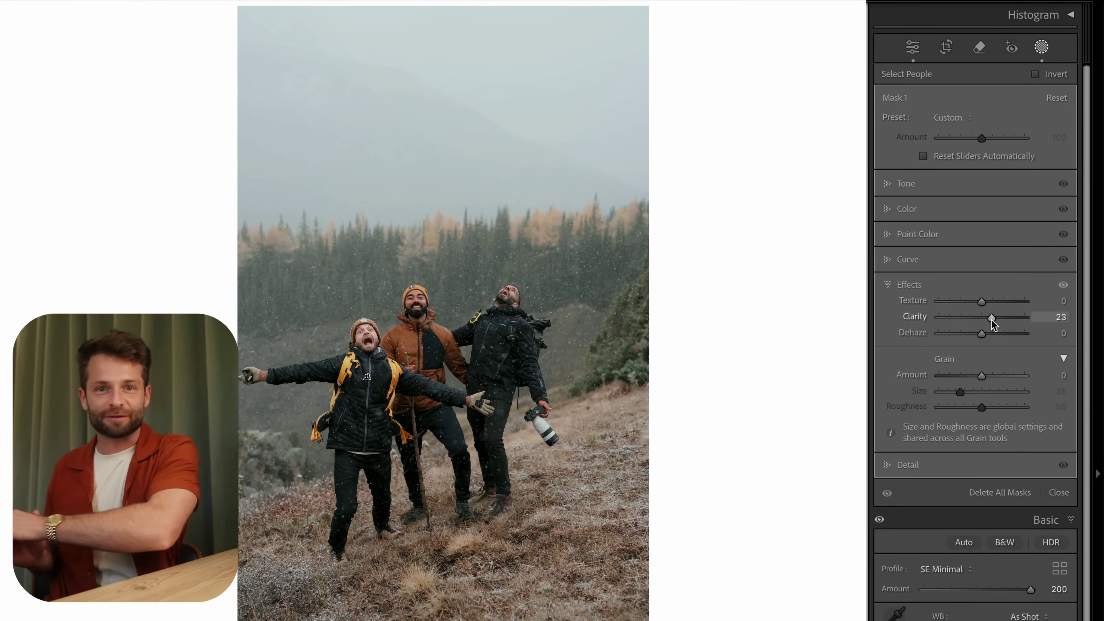
# Step: Raise the example mask's clarity to 23, then undo the mask settings reset
pyautogui.moveTo(991, 319); pyautogui.dragTo(991, 318)
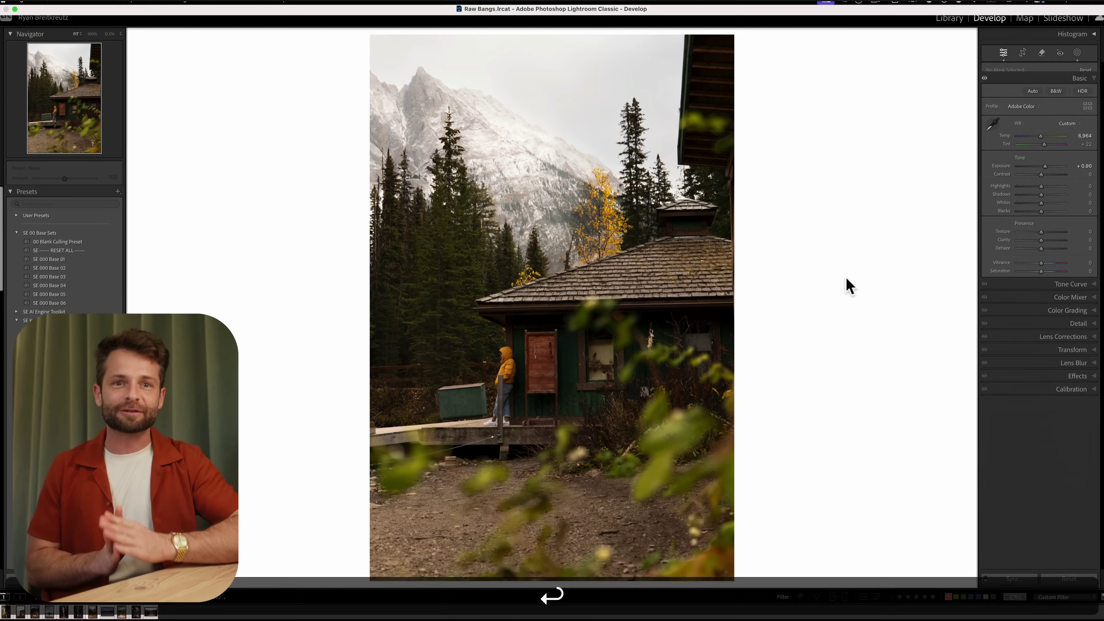
pyautogui.press('super+z')
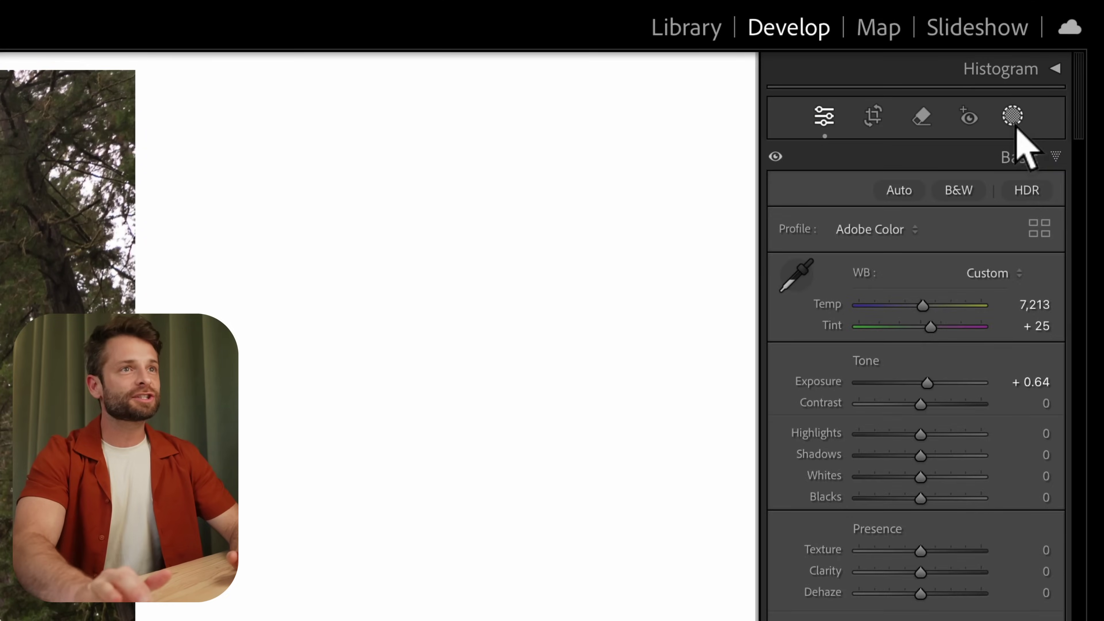
# Step: Use a Landscape mask to create separate Sky, Vegetation, Artificial Ground and Natural Ground masks
pyautogui.click(1016, 127)
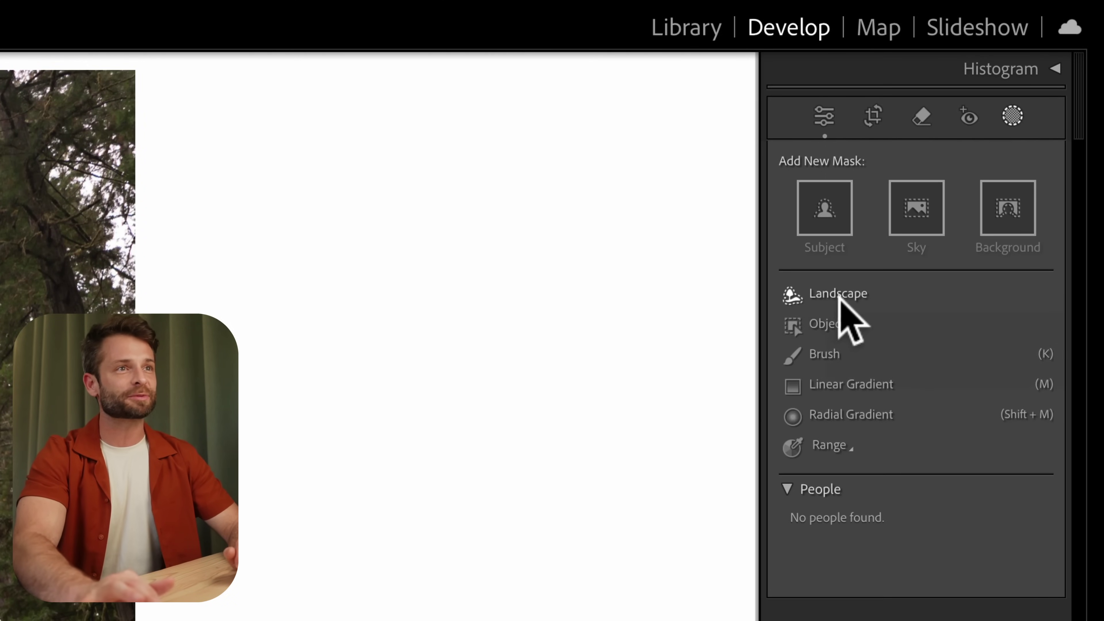
pyautogui.click(838, 296)
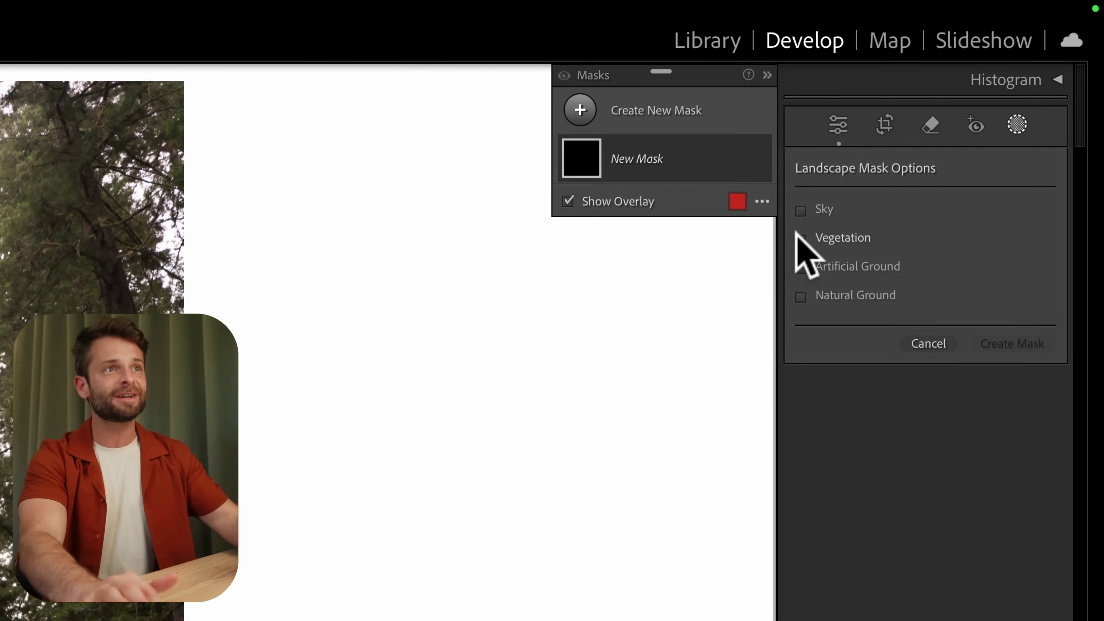
pyautogui.click(801, 211)
pyautogui.click(800, 239)
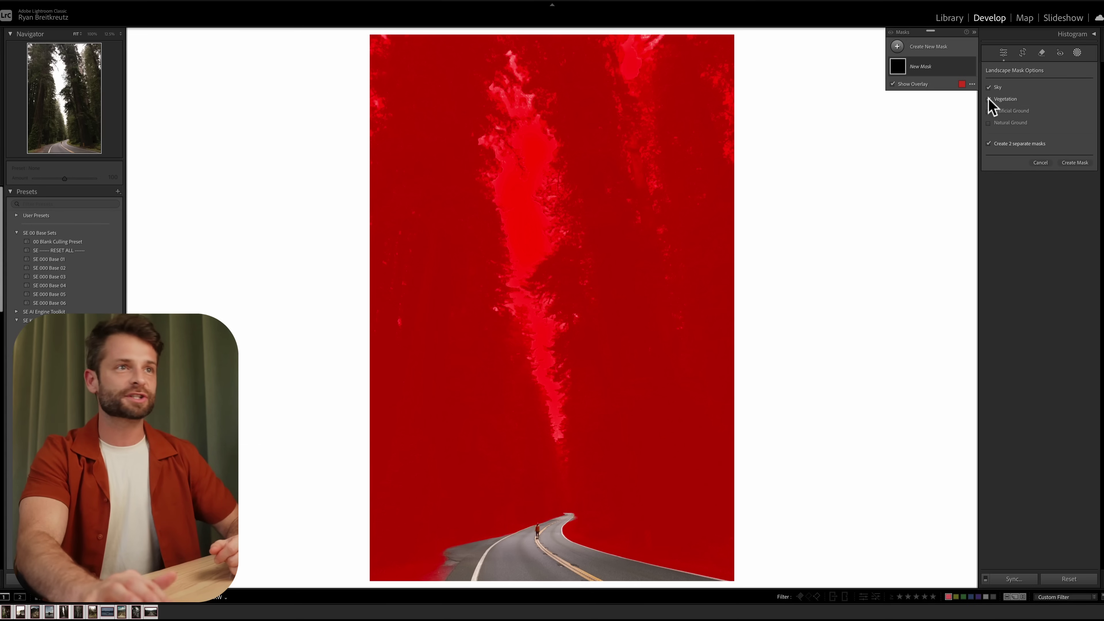
pyautogui.click(800, 268)
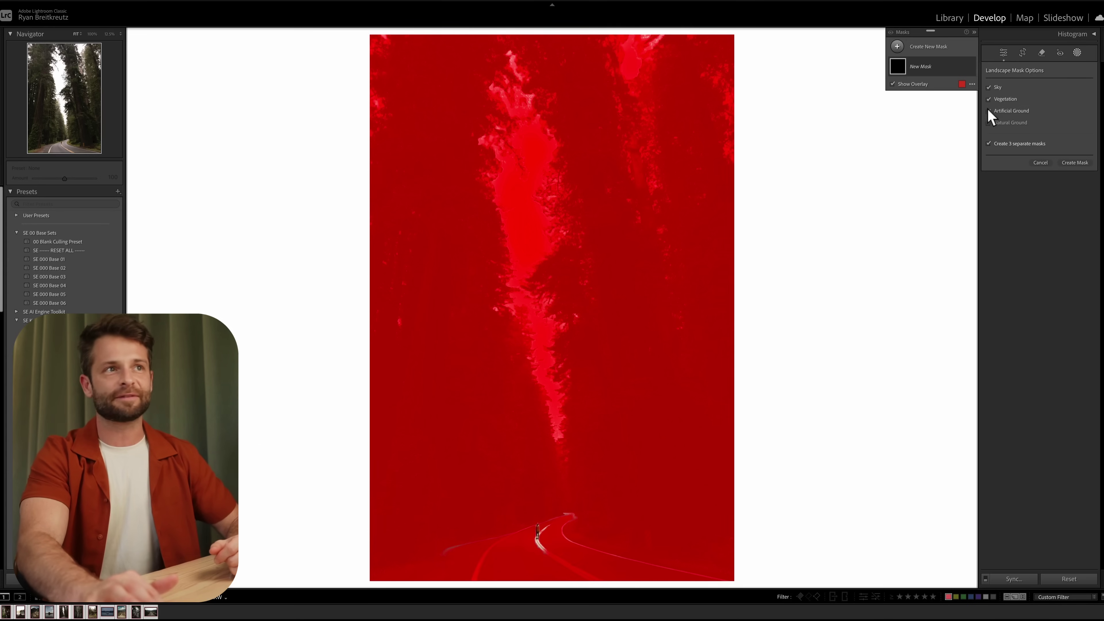
pyautogui.click(988, 110)
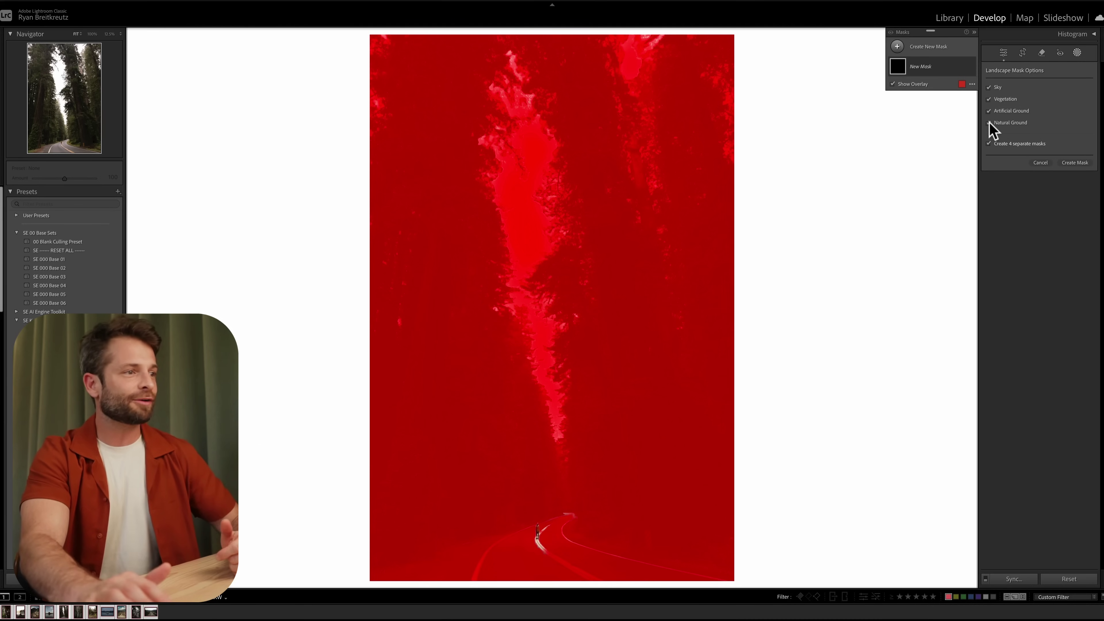
pyautogui.click(1081, 163)
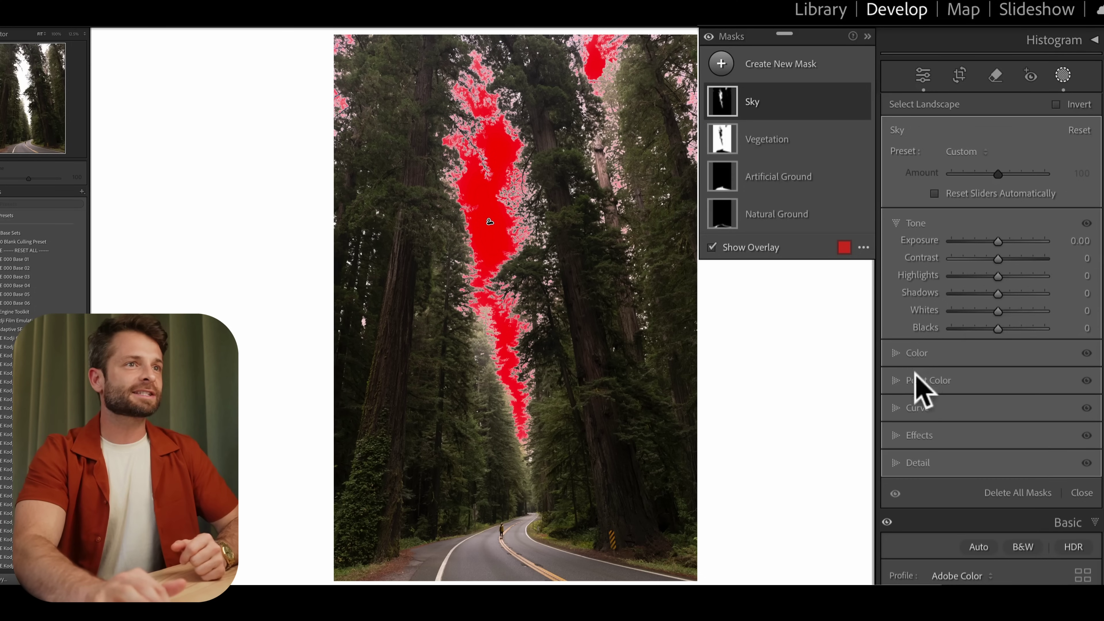
# Step: On the Sky mask, pull the tone curve's top point down to dim the brightest tones
pyautogui.click(920, 406)
pyautogui.click(1044, 383)
pyautogui.moveTo(1082, 347)
pyautogui.mouseDown()
pyautogui.moveTo(1086, 385)
pyautogui.moveTo(1095, 366)
pyautogui.moveTo(1084, 363)
pyautogui.mouseUp()
# Step: Give the Vegetation mask Exposure −0.82, Highlights 74 and Whites −7
pyautogui.click(770, 153)
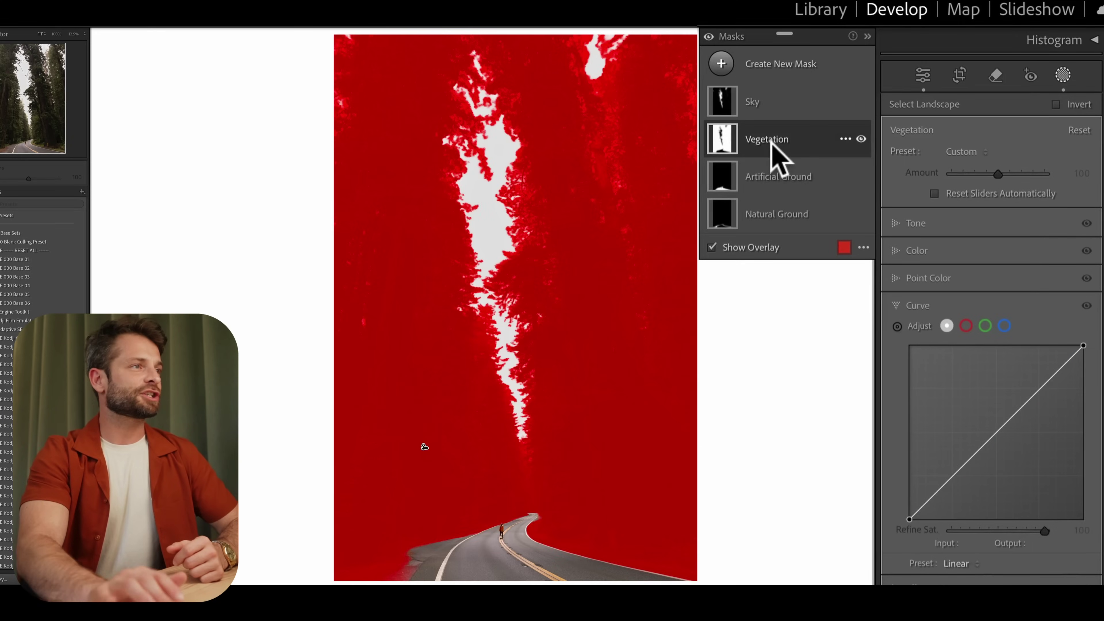
pyautogui.click(897, 224)
pyautogui.moveTo(997, 276); pyautogui.dragTo(1032, 277)
pyautogui.moveTo(998, 310)
pyautogui.mouseDown()
pyautogui.moveTo(1022, 311)
pyautogui.moveTo(995, 311)
pyautogui.mouseUp()
pyautogui.moveTo(998, 241); pyautogui.dragTo(988, 241)
# Step: Compare the vegetation adjustment on and off, show the overlay, and set mask Amount to 154
pyautogui.click(861, 140)
pyautogui.click(860, 140)
pyautogui.click(861, 140)
pyautogui.click(860, 140)
pyautogui.click(861, 140)
pyautogui.click(860, 140)
pyautogui.click(861, 140)
pyautogui.press('o')
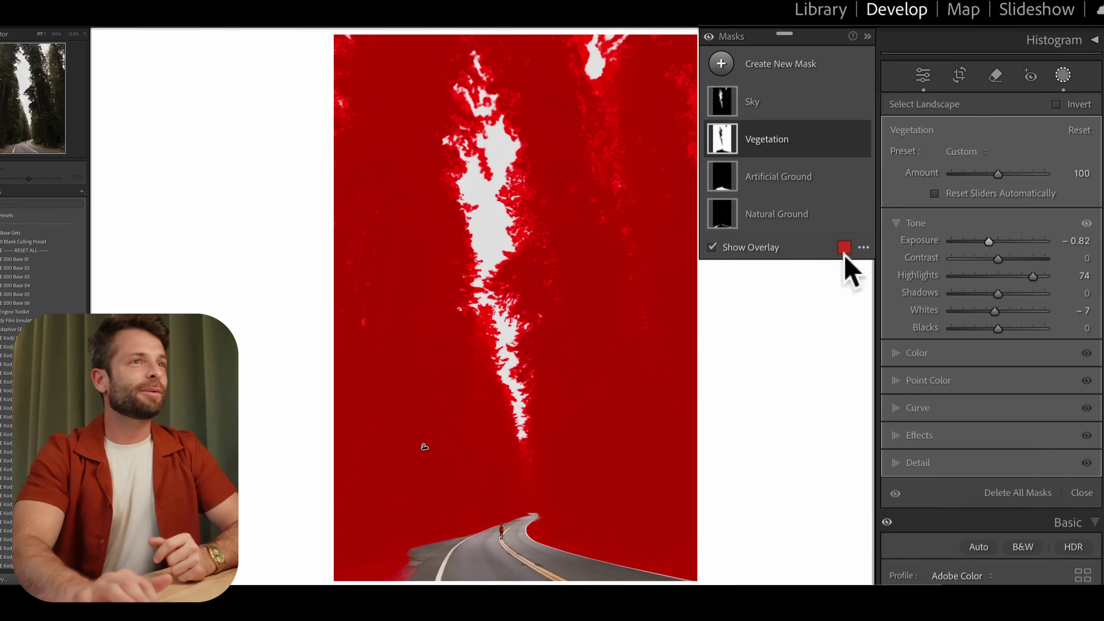
pyautogui.moveTo(972, 174); pyautogui.dragTo(876, 191)
pyautogui.moveTo(1055, 226); pyautogui.dragTo(1022, 211)
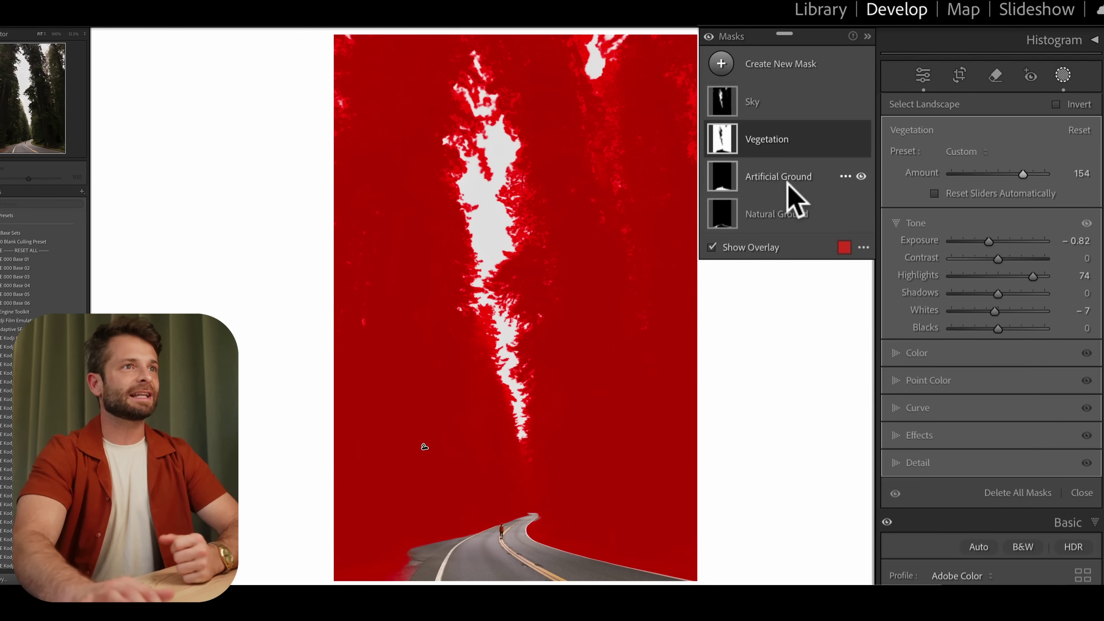
# Step: Give Artificial Ground Exposure −0.39, Contrast 33, Texture −10, Clarity −36 and Dehaze 14
pyautogui.click(786, 183)
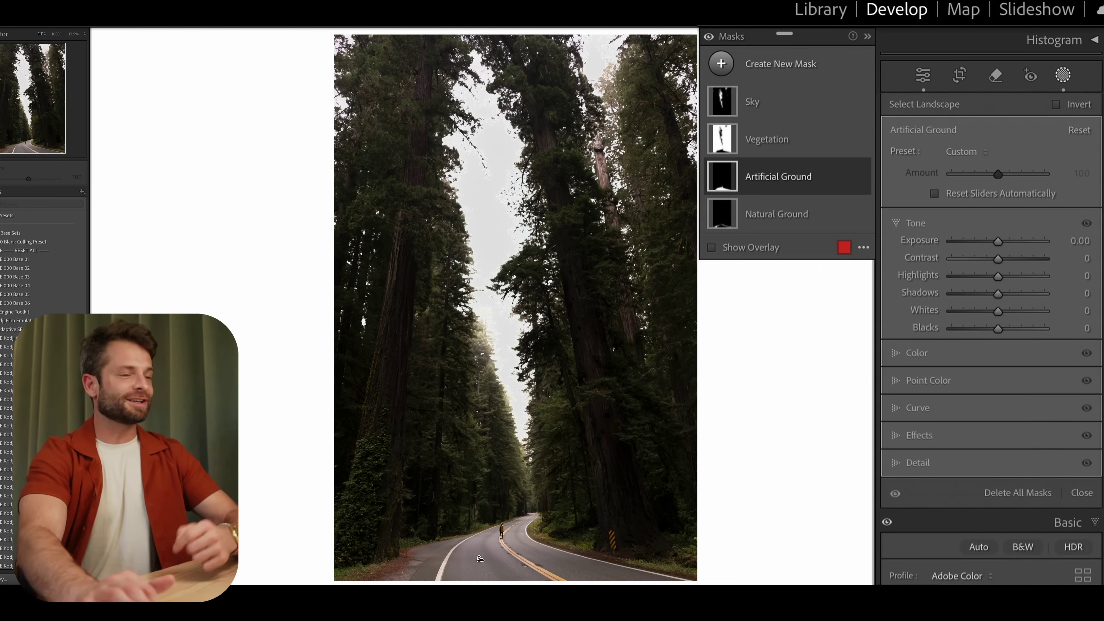
pyautogui.moveTo(1001, 258)
pyautogui.mouseDown()
pyautogui.moveTo(1017, 260)
pyautogui.moveTo(983, 242)
pyautogui.moveTo(992, 241)
pyautogui.mouseUp()
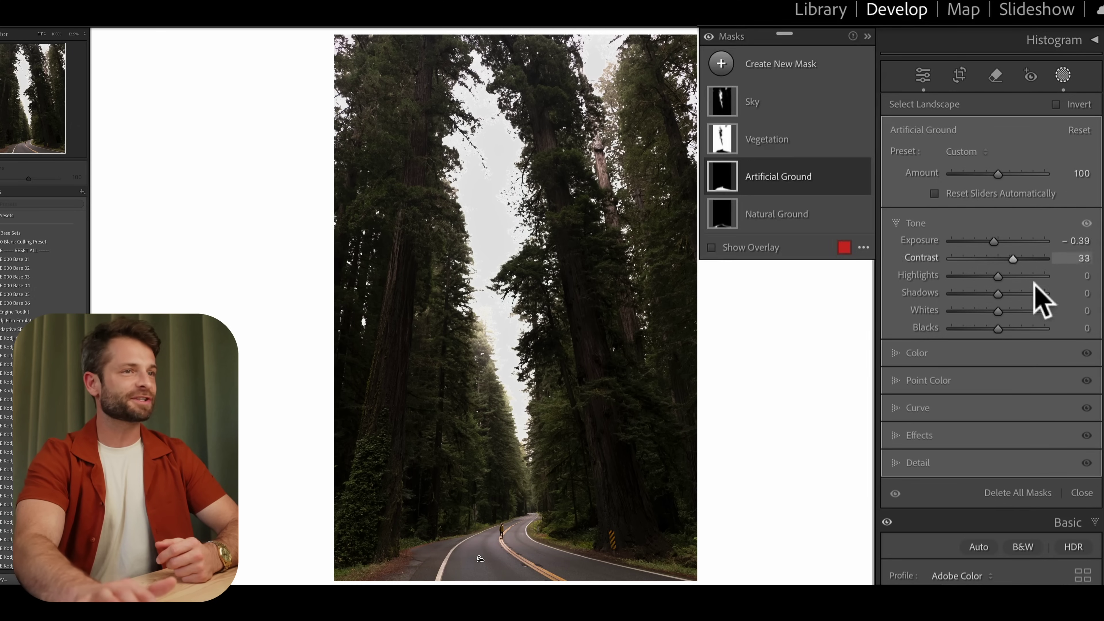
pyautogui.click(917, 435)
pyautogui.moveTo(997, 350); pyautogui.dragTo(997, 387)
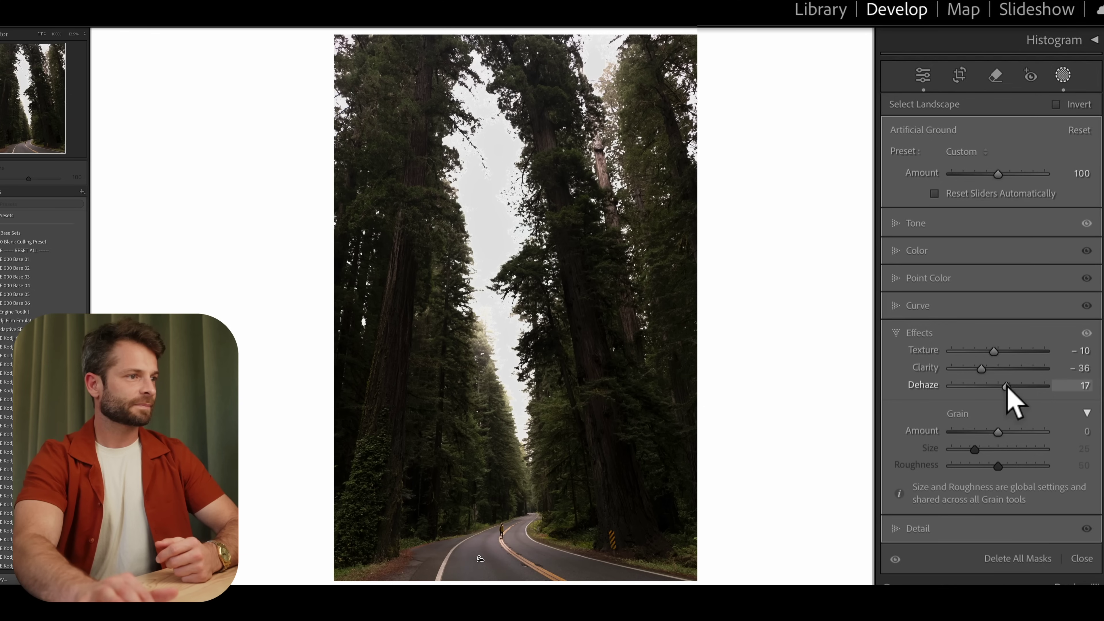
pyautogui.moveTo(1004, 384); pyautogui.dragTo(1004, 384)
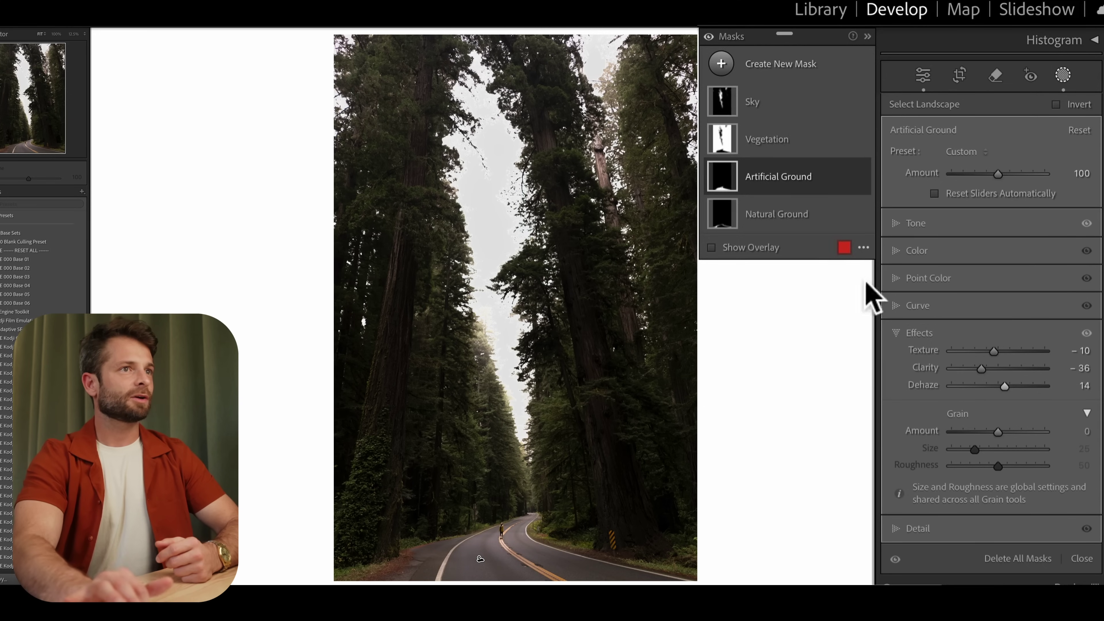
pyautogui.click(802, 219)
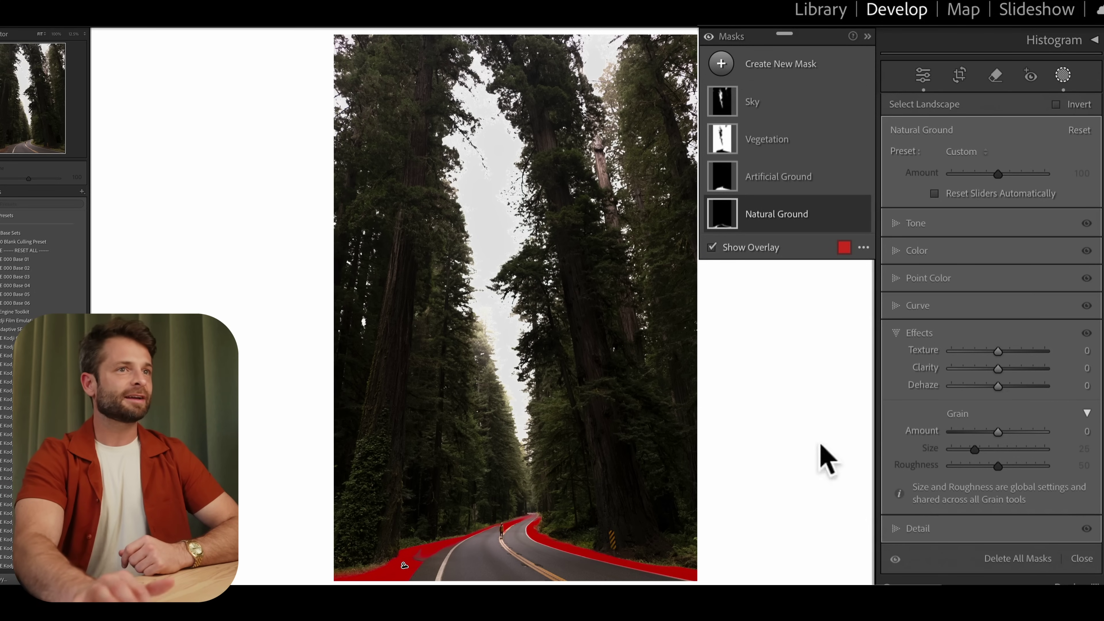
# Step: Drop the Natural Ground mask's exposure to −4.00
pyautogui.moveTo(996, 386); pyautogui.dragTo(1044, 386)
pyautogui.click(922, 227)
pyautogui.moveTo(997, 241); pyautogui.dragTo(965, 241)
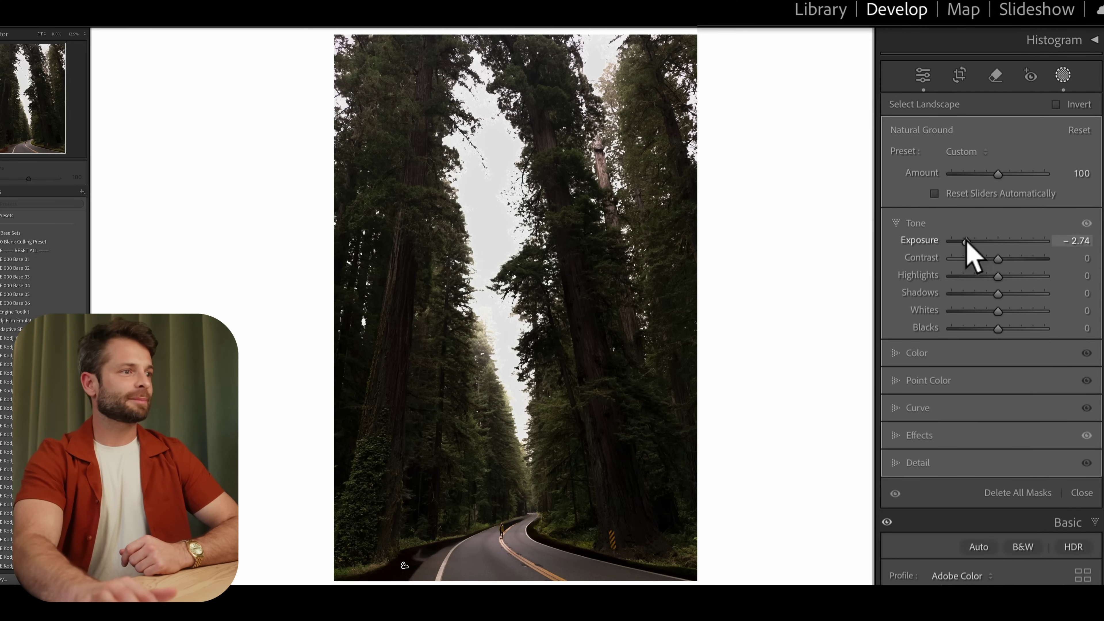
pyautogui.moveTo(889, 248); pyautogui.dragTo(890, 248)
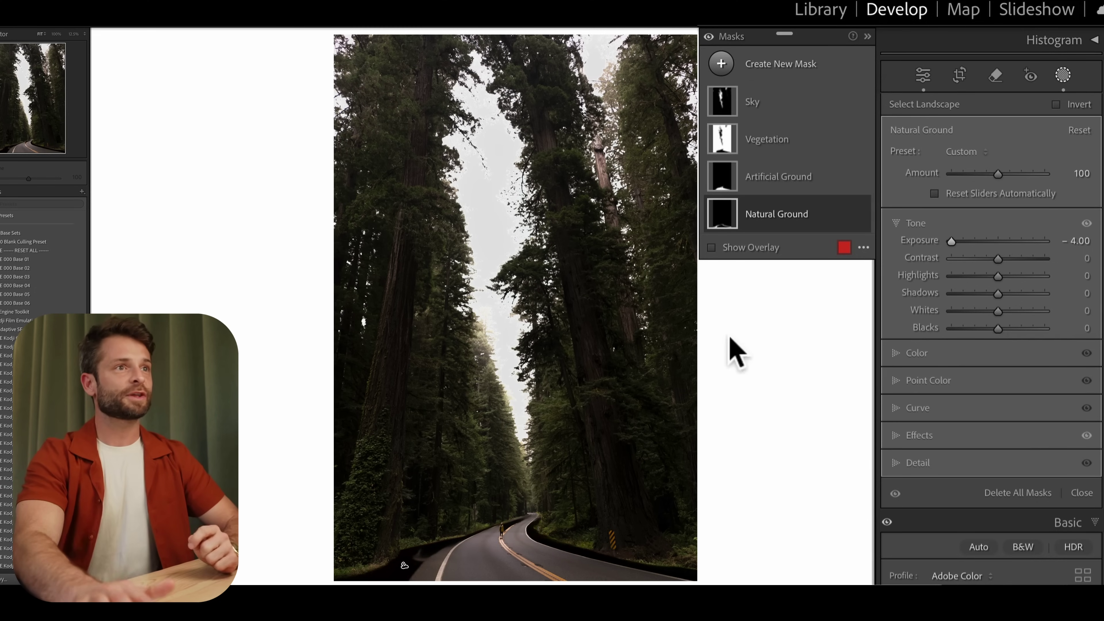
# Step: Subtract the figure on the road from Natural Ground with a brush component
pyautogui.click(781, 219)
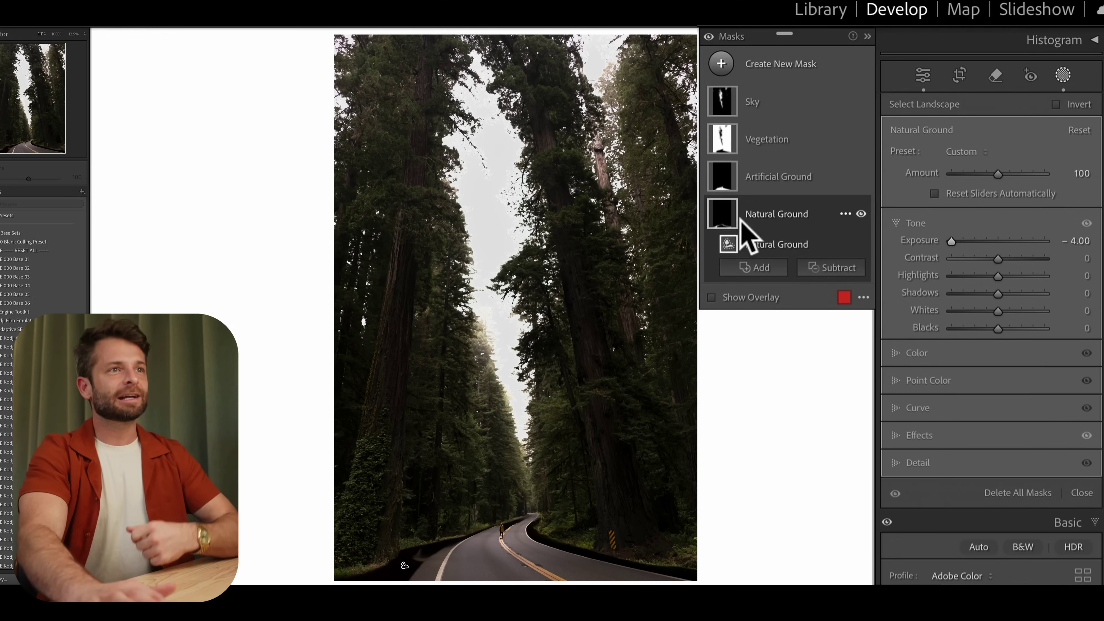
pyautogui.click(820, 269)
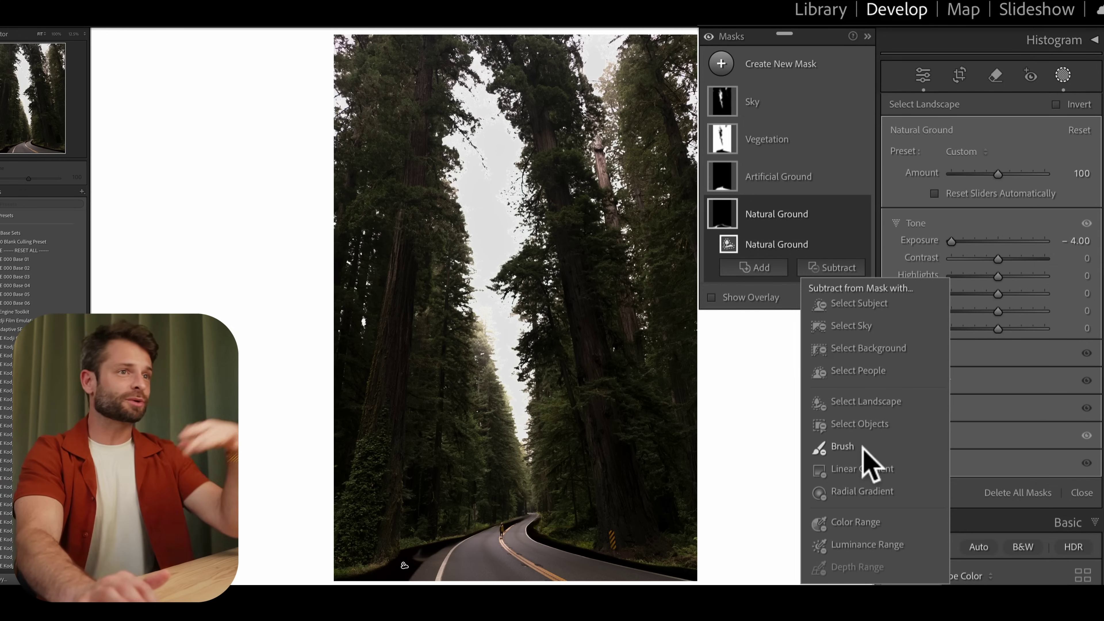
pyautogui.click(850, 447)
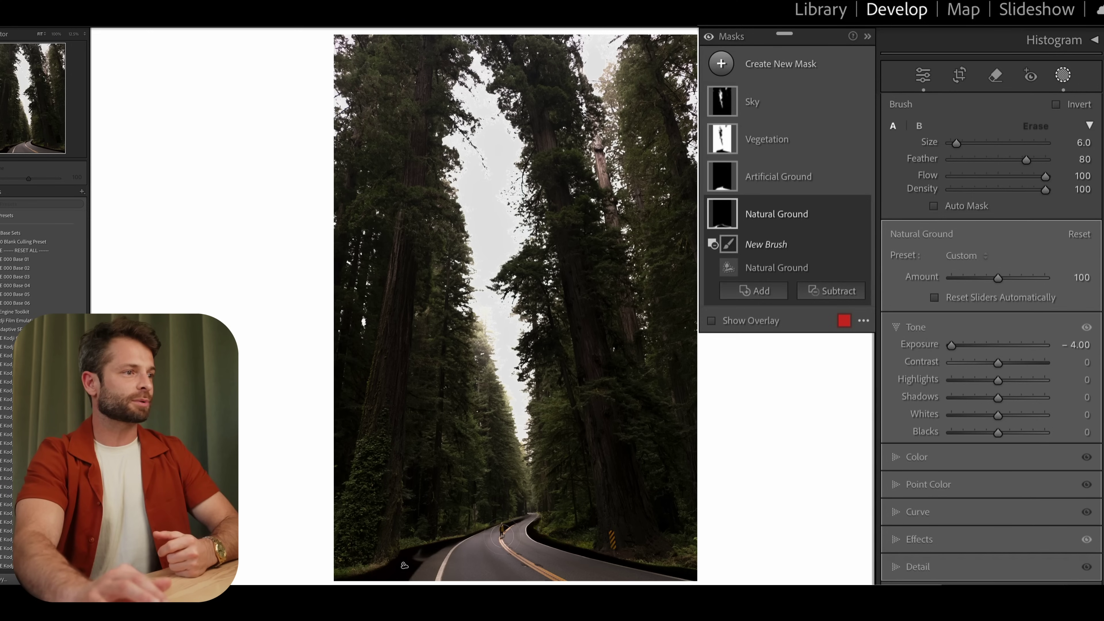
pyautogui.click(503, 531)
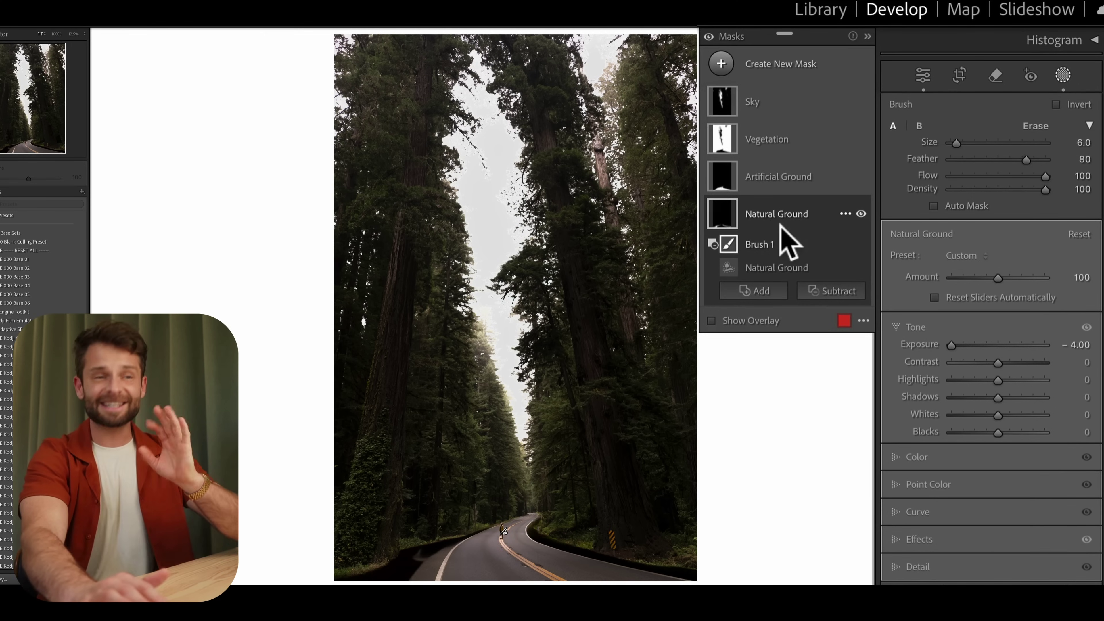
# Step: Add the yellow sign post to Artificial Ground using Select Objects with a smaller brush
pyautogui.click(791, 176)
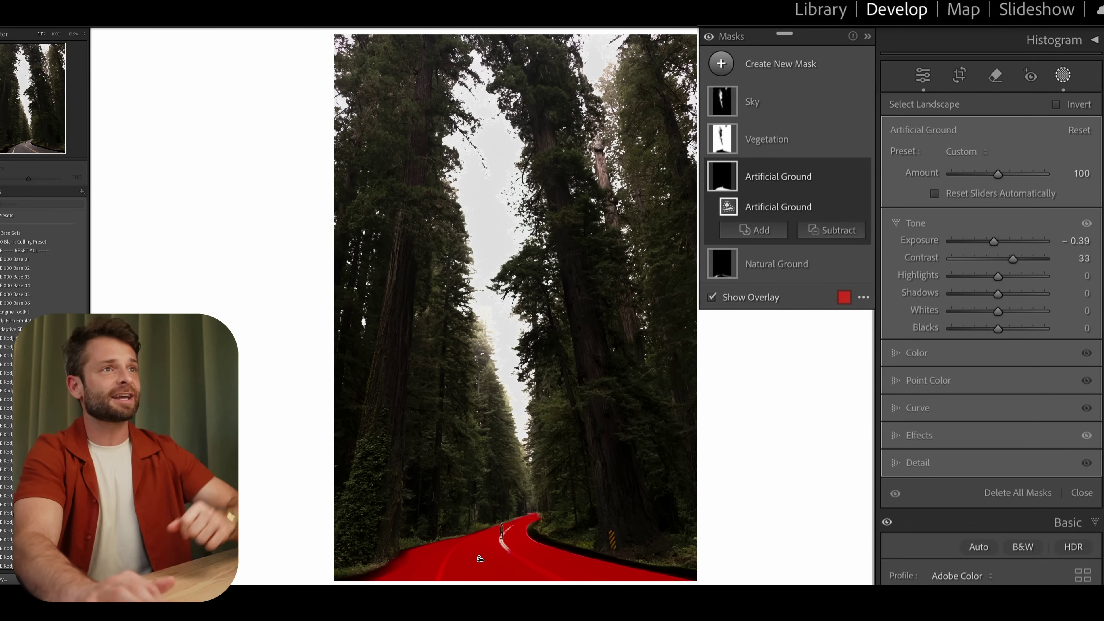
pyautogui.click(755, 231)
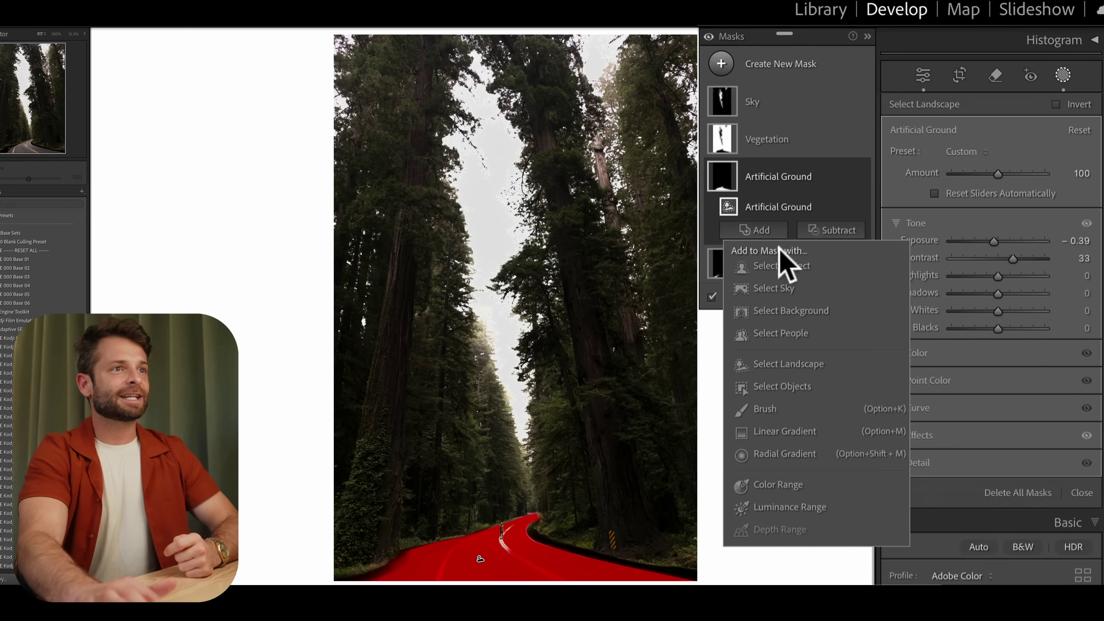
pyautogui.click(787, 387)
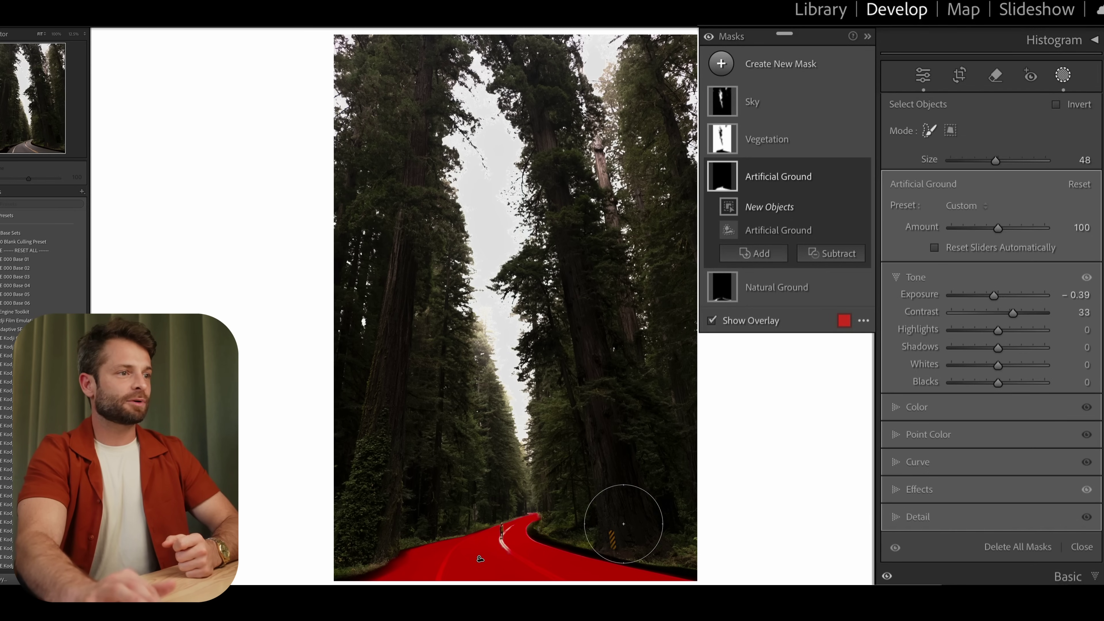
pyautogui.press('[')
pyautogui.press('[')
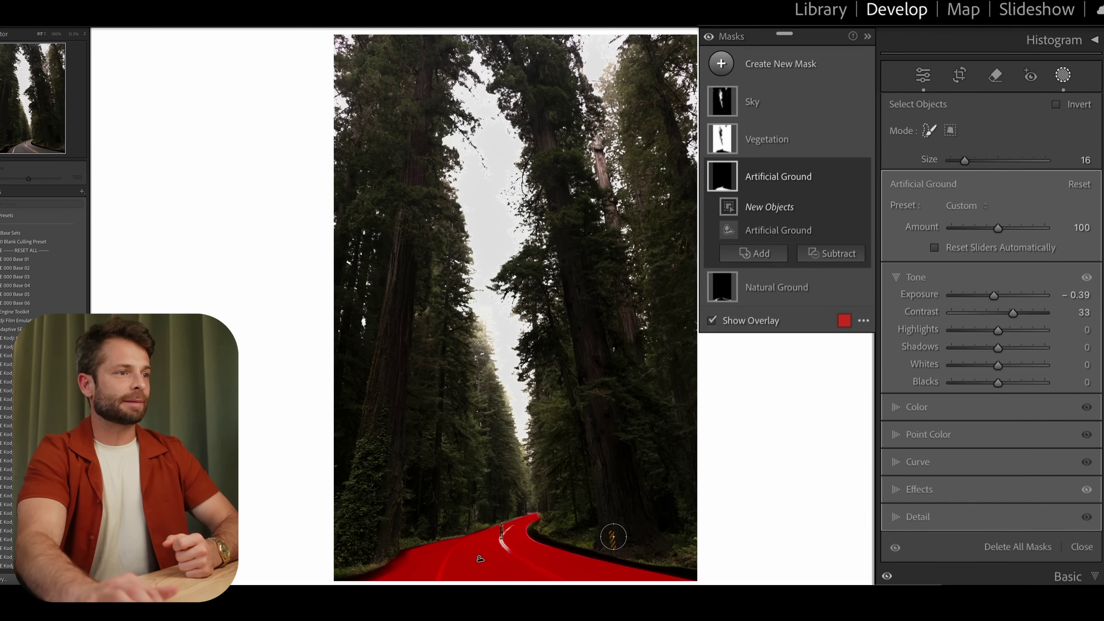
pyautogui.moveTo(613, 535); pyautogui.dragTo(614, 557)
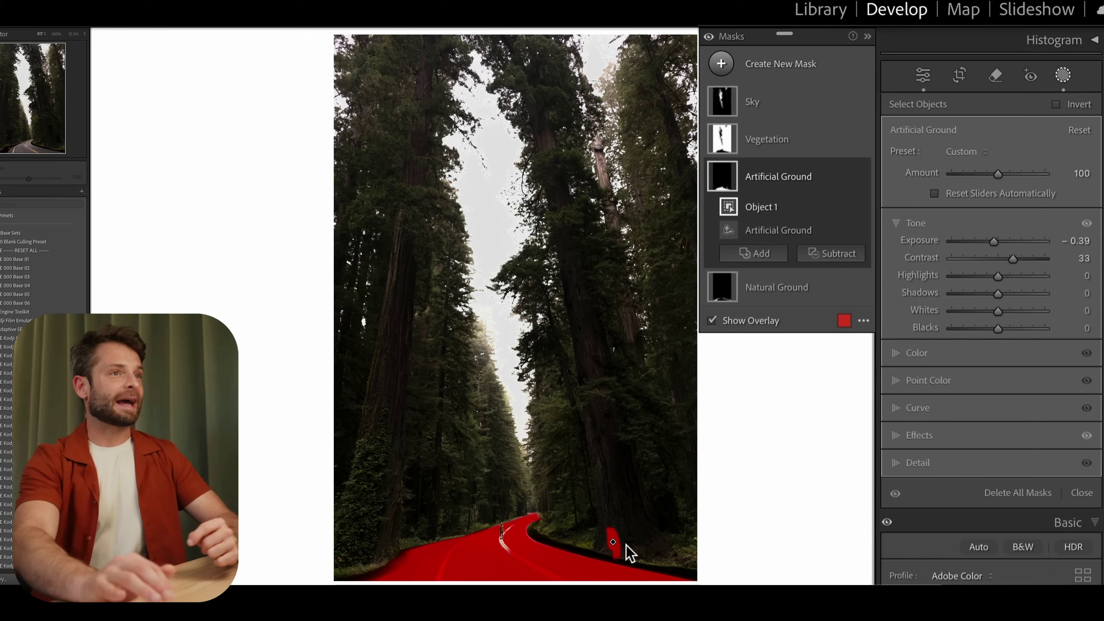
# Step: Raise Natural Ground exposure to about +0.42, then toggle all masks off and on to compare
pyautogui.click(778, 296)
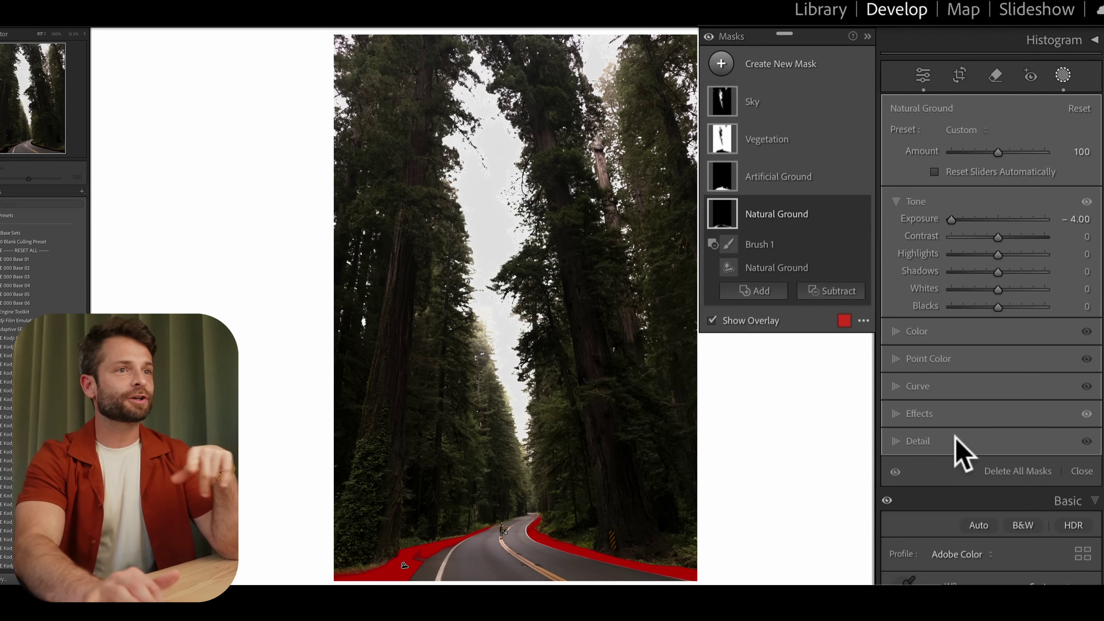
pyautogui.moveTo(973, 219); pyautogui.dragTo(1001, 219)
pyautogui.click(709, 37)
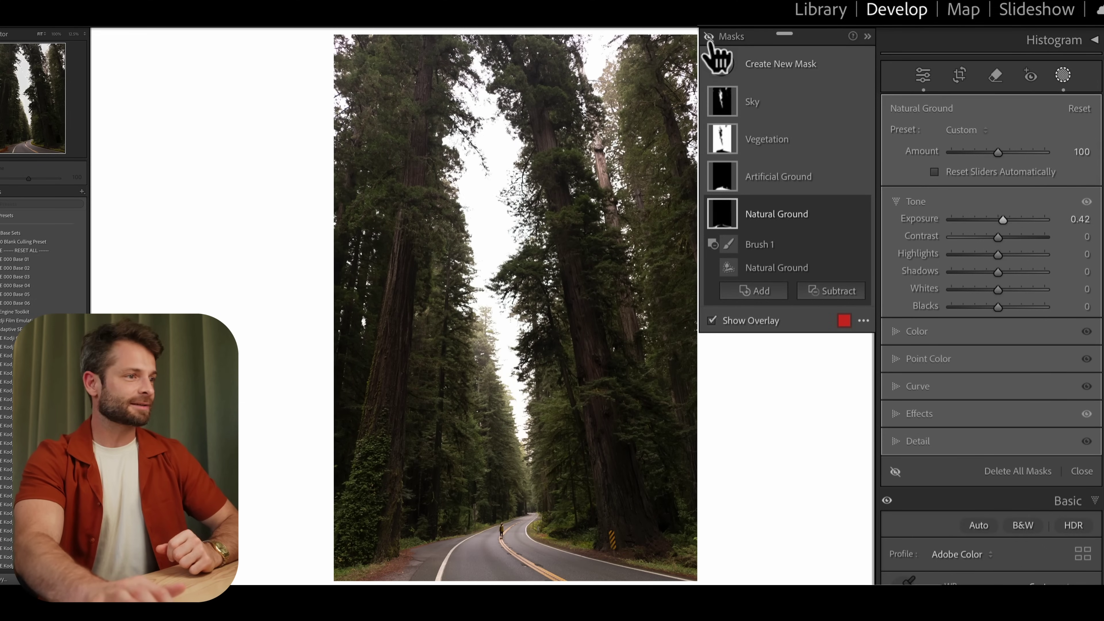
pyautogui.click(709, 37)
pyautogui.click(709, 36)
pyautogui.click(709, 36)
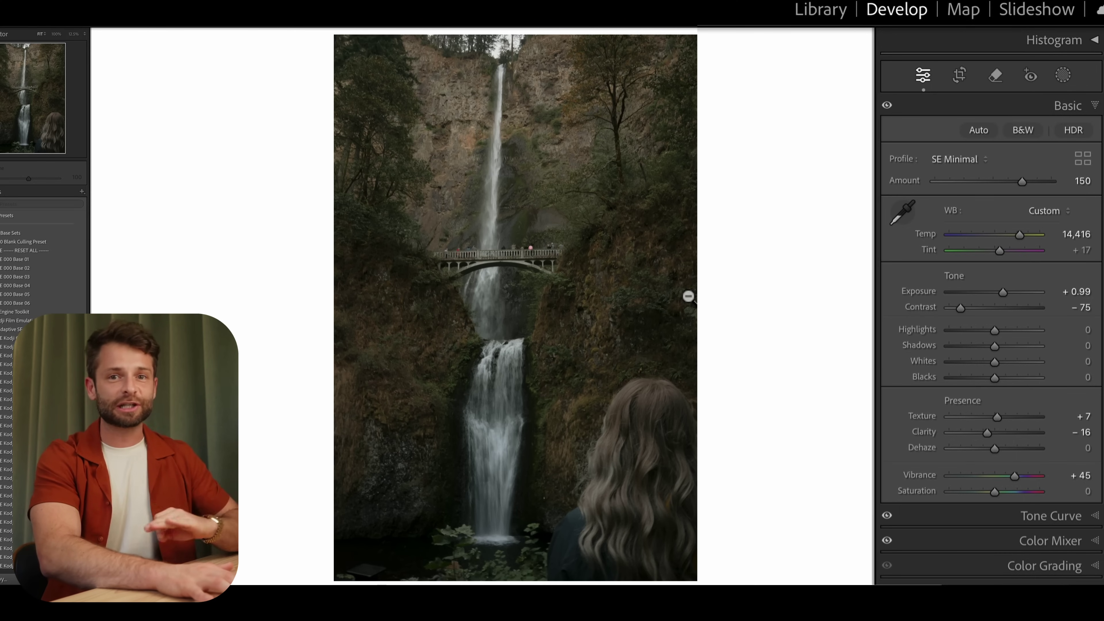
# Step: Open Masking with K and create separate Mountains and Water masks through Select Landscape
pyautogui.press('k')
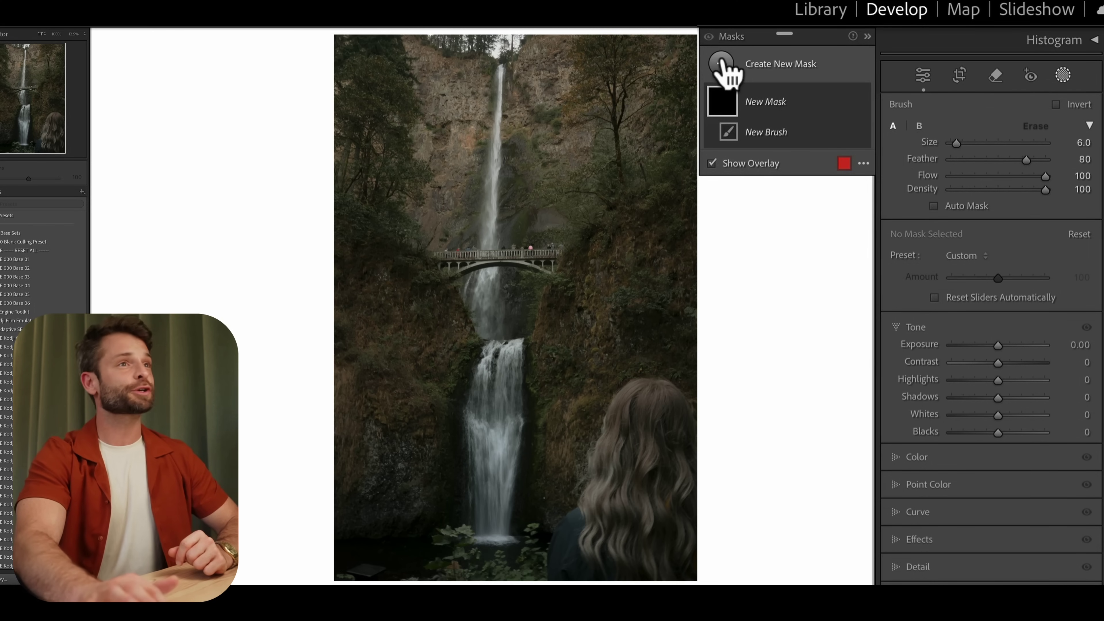
pyautogui.click(722, 63)
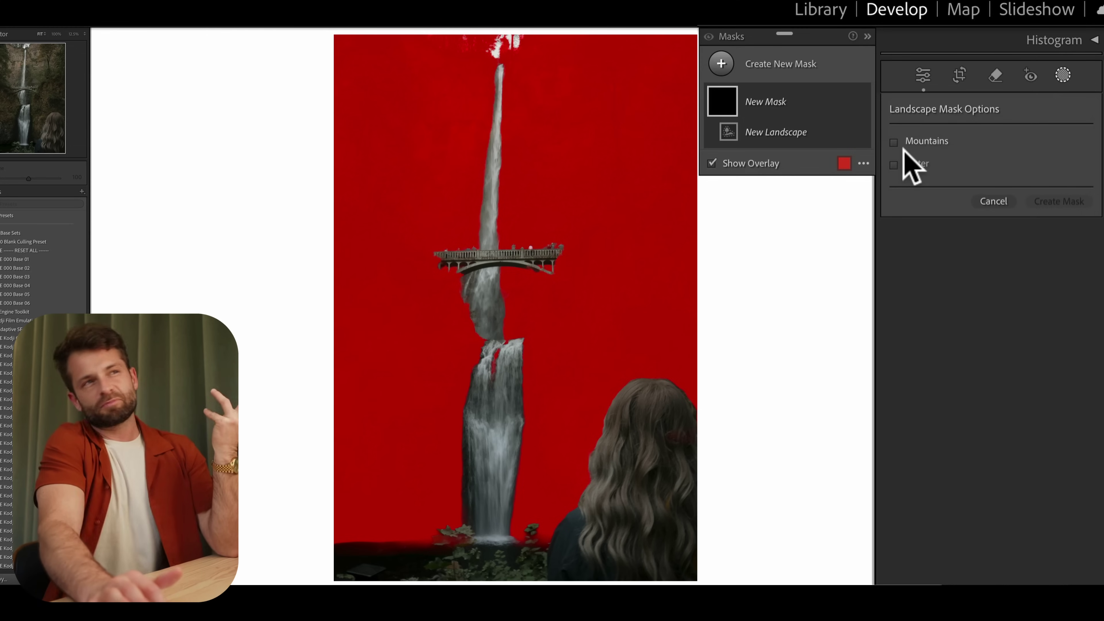
pyautogui.click(894, 165)
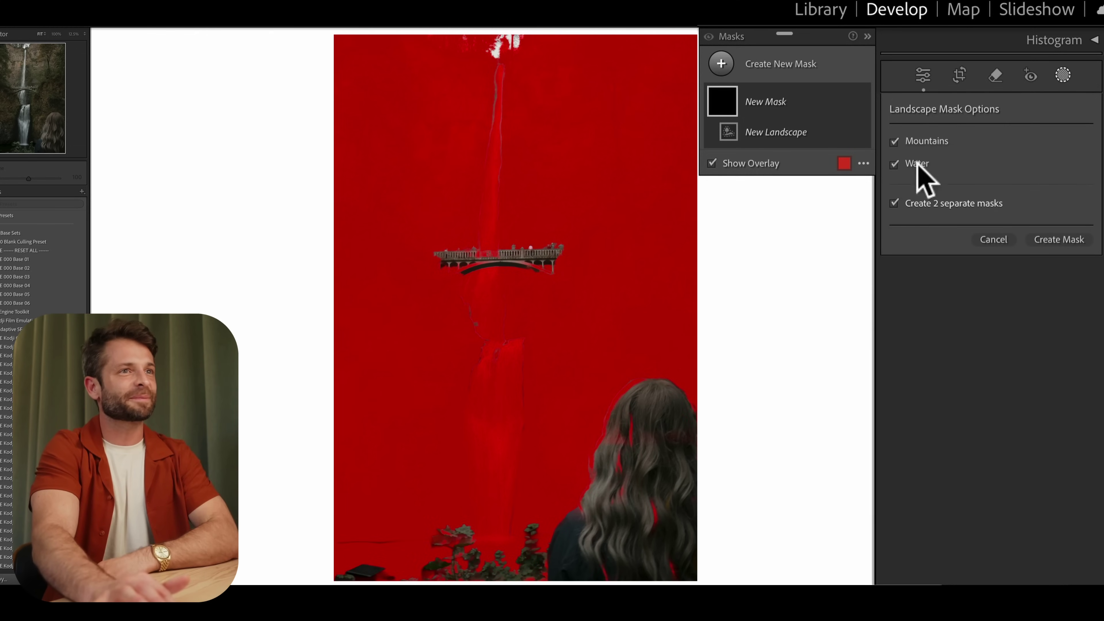
pyautogui.click(1059, 239)
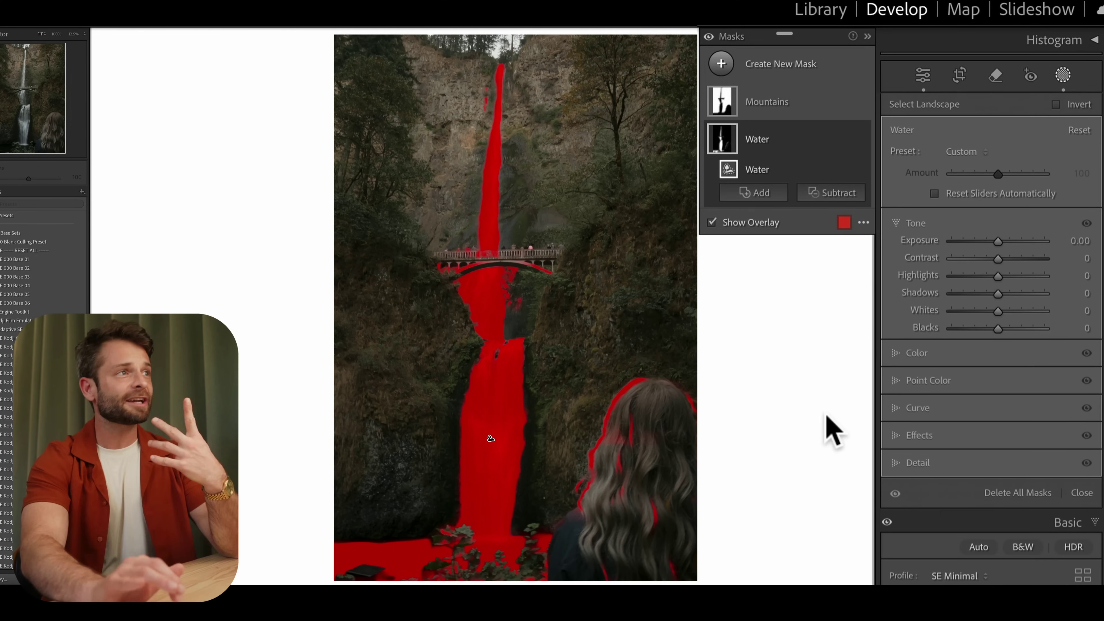
# Step: Raise the Water mask's Highlights to 24, Texture to 28 and Clarity to 17
pyautogui.moveTo(996, 268)
pyautogui.mouseDown()
pyautogui.moveTo(1024, 273)
pyautogui.moveTo(1009, 274)
pyautogui.moveTo(1010, 258)
pyautogui.mouseUp()
pyautogui.click(920, 437)
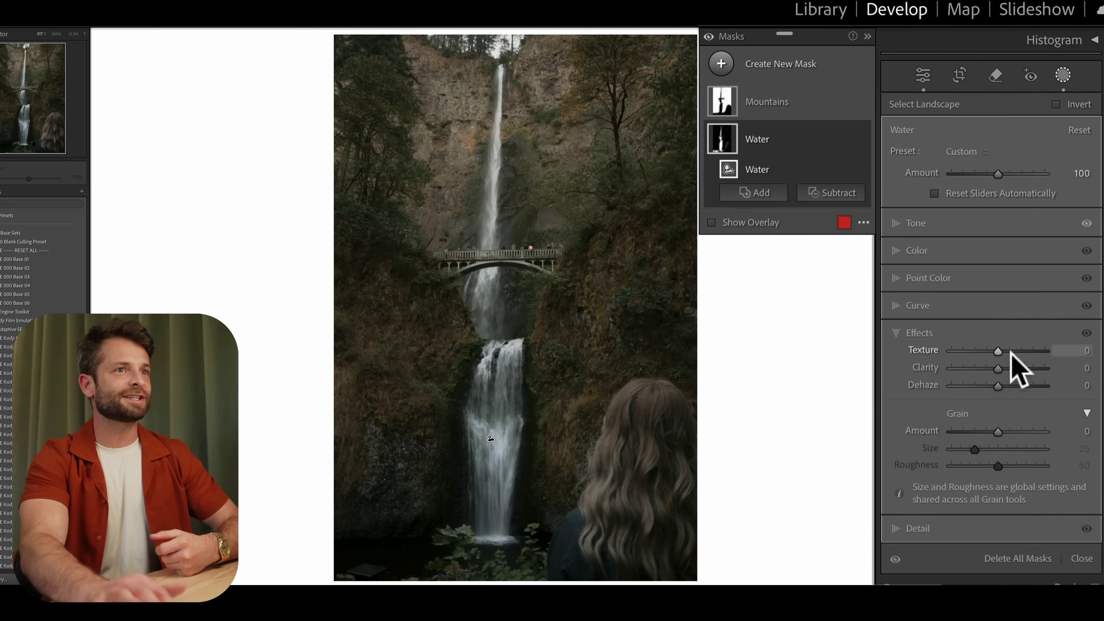
pyautogui.moveTo(1011, 368); pyautogui.dragTo(1005, 369)
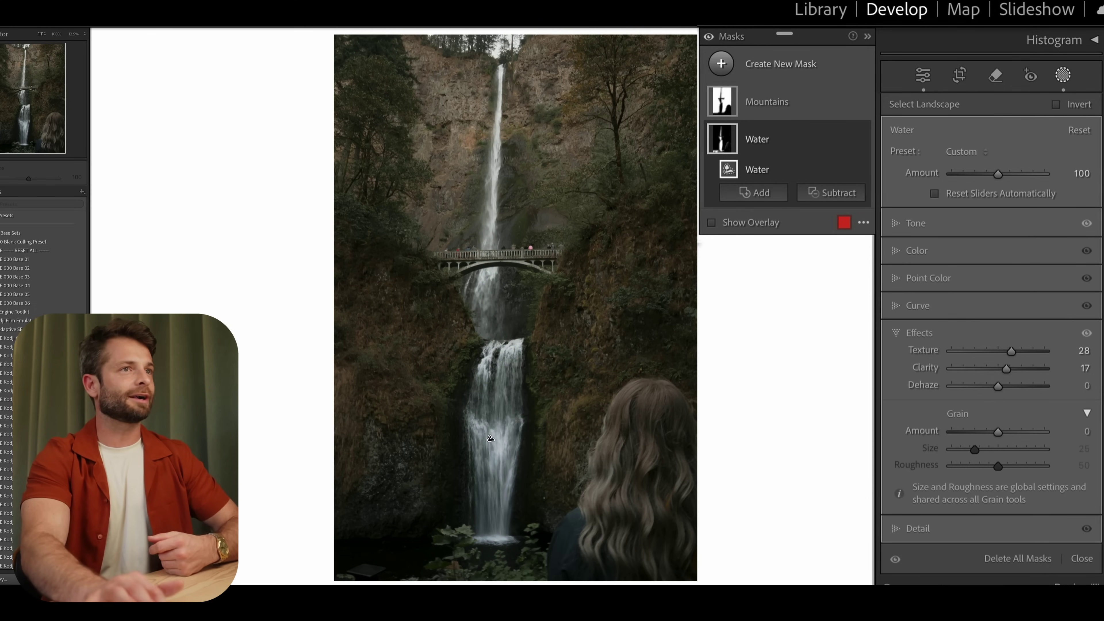
pyautogui.click(780, 102)
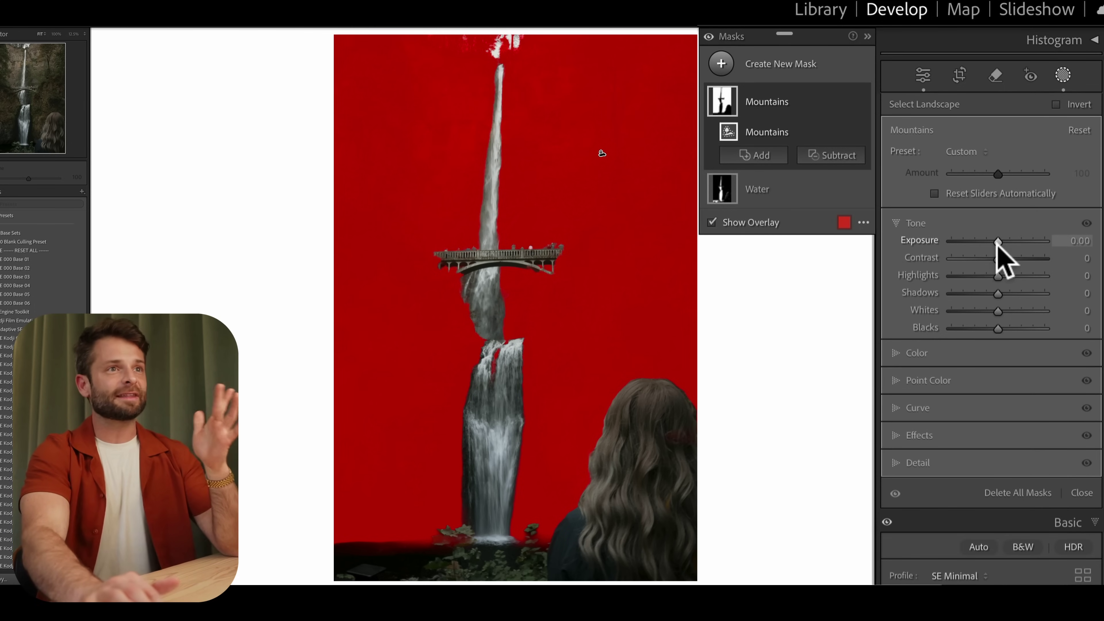
# Step: On the Mountains mask set Exposure about -0.77, Texture -13, Clarity -5 and Amount 46
pyautogui.moveTo(997, 244); pyautogui.dragTo(990, 243)
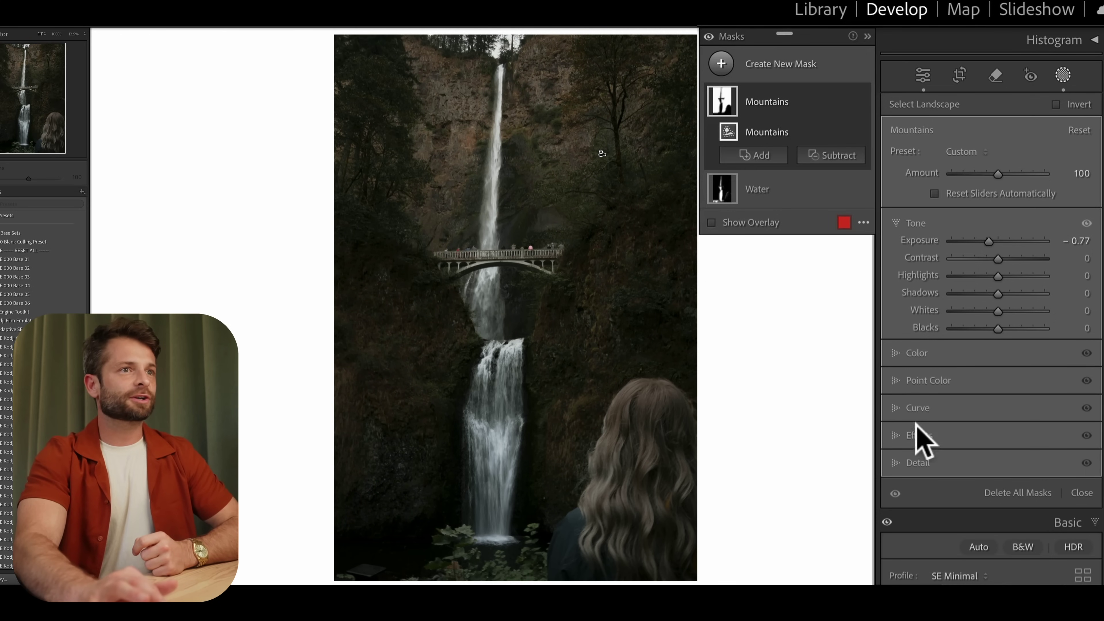
pyautogui.click(917, 436)
pyautogui.moveTo(993, 351); pyautogui.dragTo(994, 368)
pyautogui.press('k')
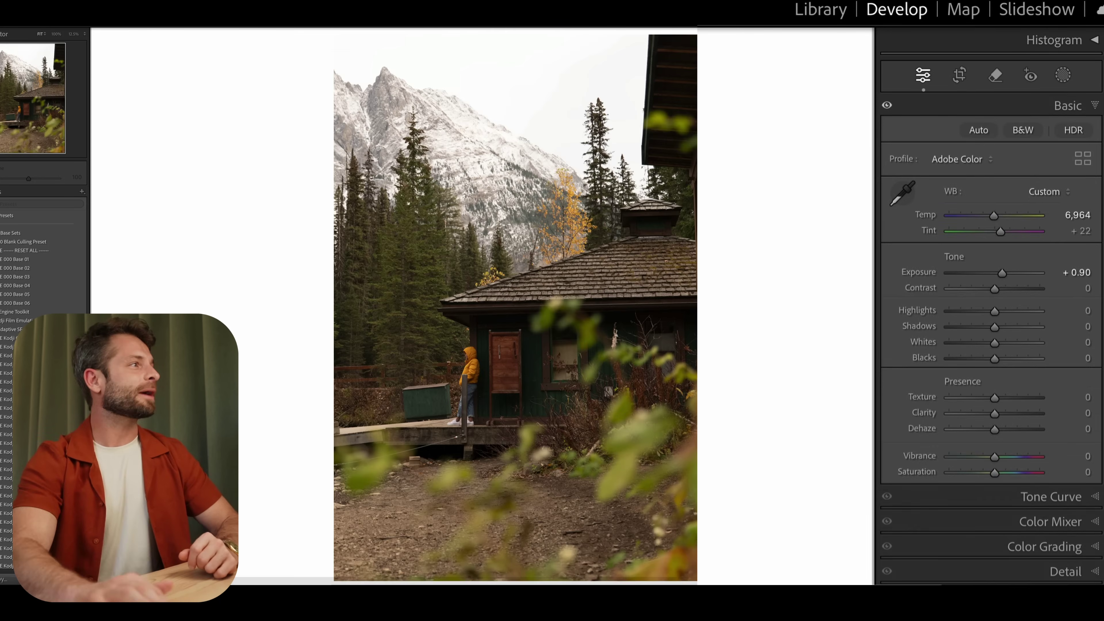
# Step: Run Select Landscape with Sky, Mountains, Architecture, Vegetation and Natural Ground ticked as separate masks
pyautogui.press('k')
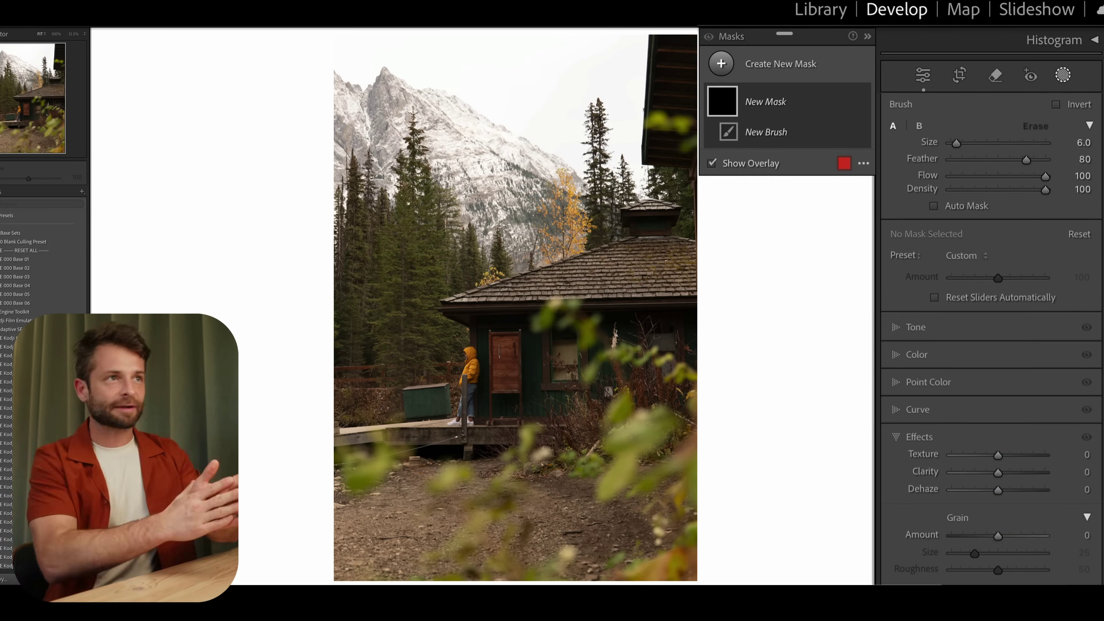
pyautogui.click(721, 66)
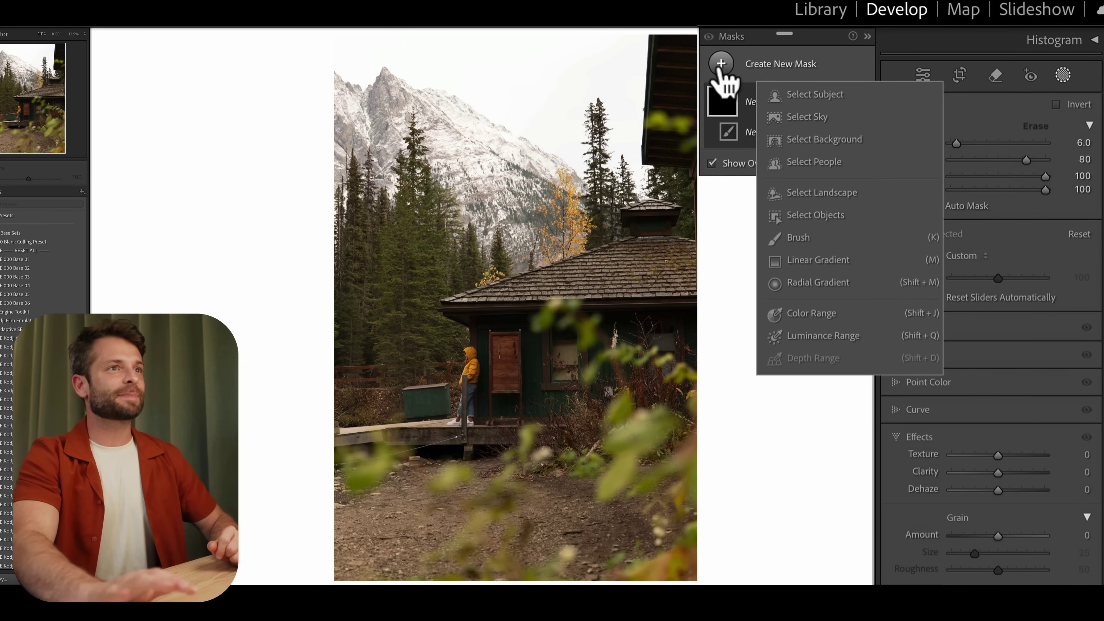
pyautogui.click(817, 194)
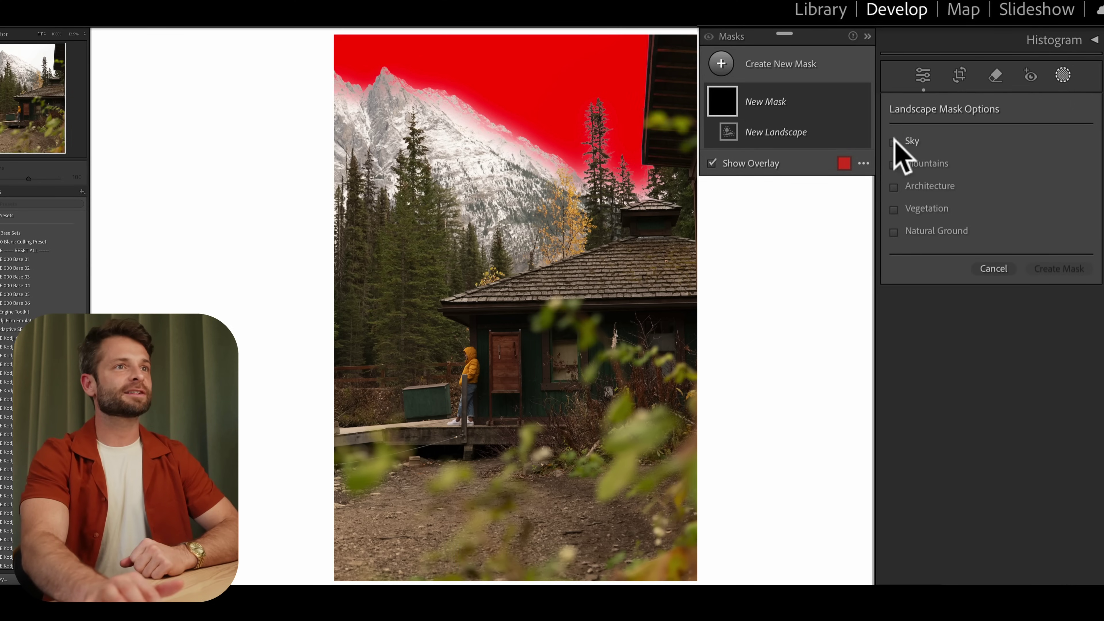
pyautogui.click(895, 165)
pyautogui.click(895, 187)
pyautogui.click(894, 211)
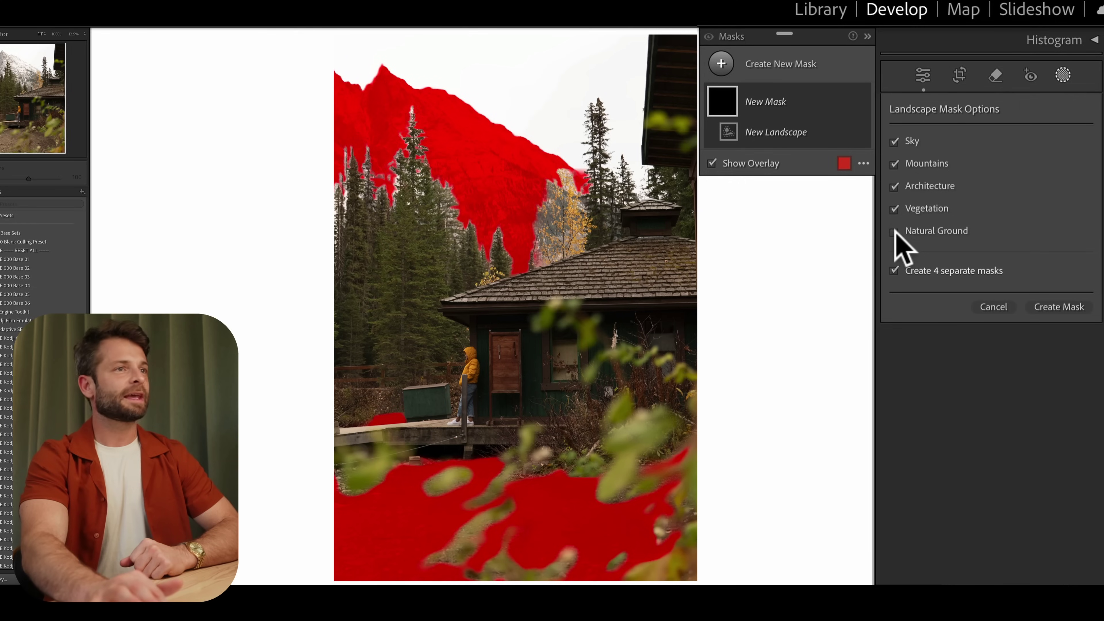
pyautogui.click(894, 232)
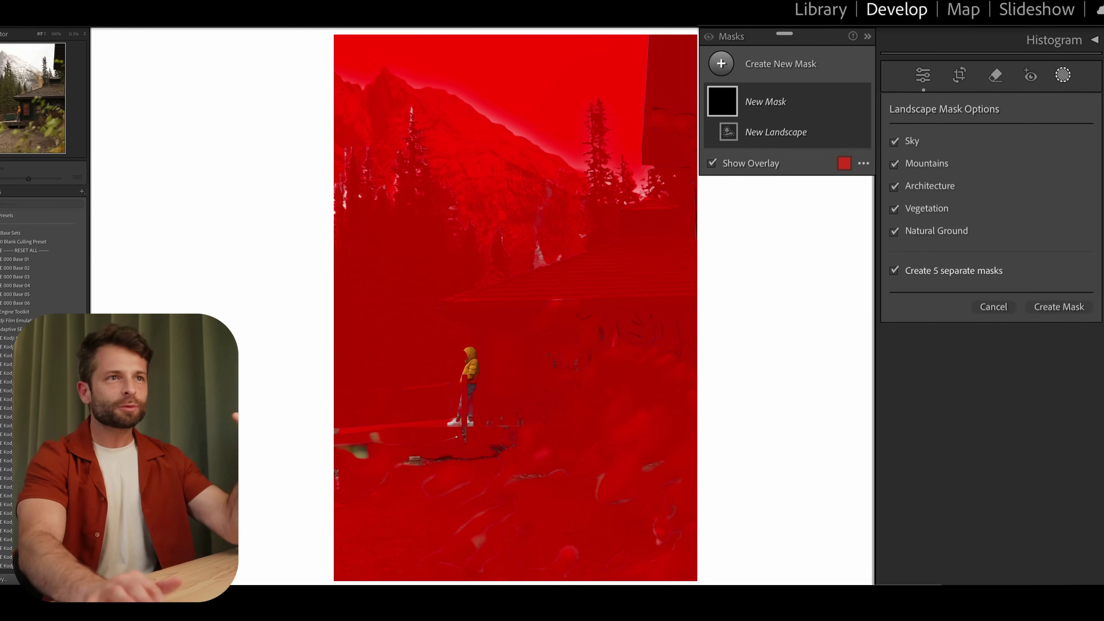
pyautogui.click(1087, 305)
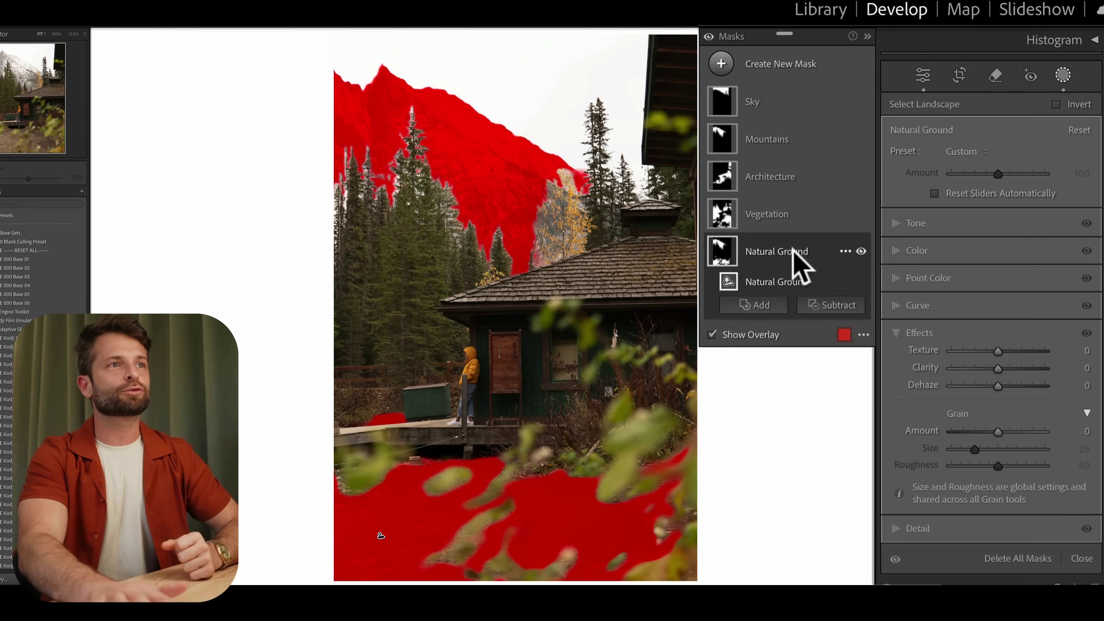
# Step: Duplicate the Natural Ground mask and brush-subtract the ground from the copy, brush size 40
pyautogui.rightClick(795, 253)
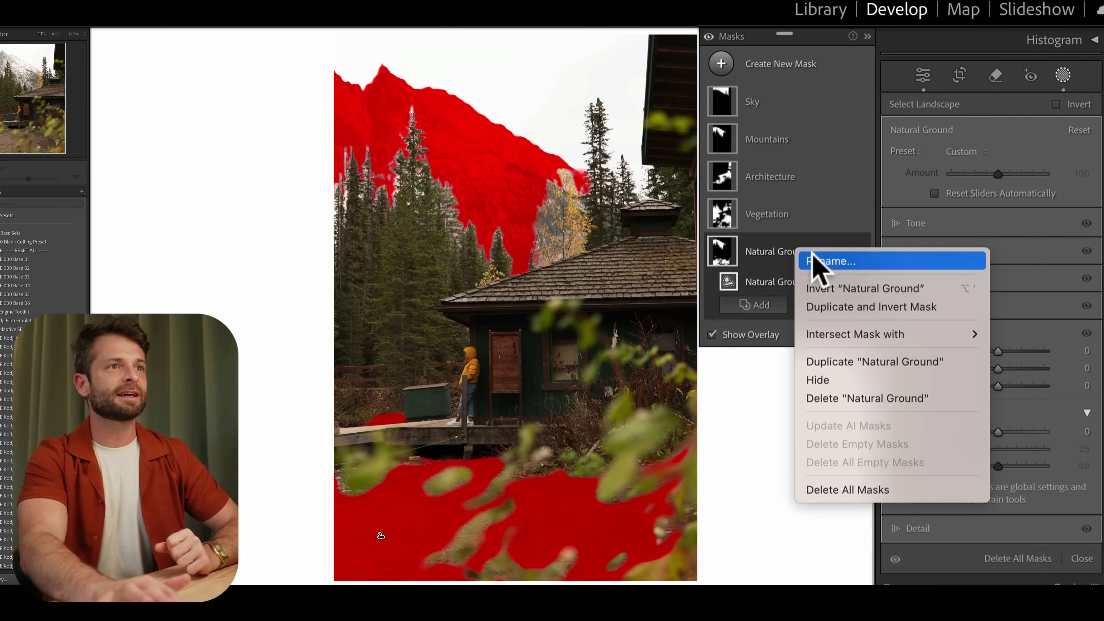
pyautogui.click(890, 365)
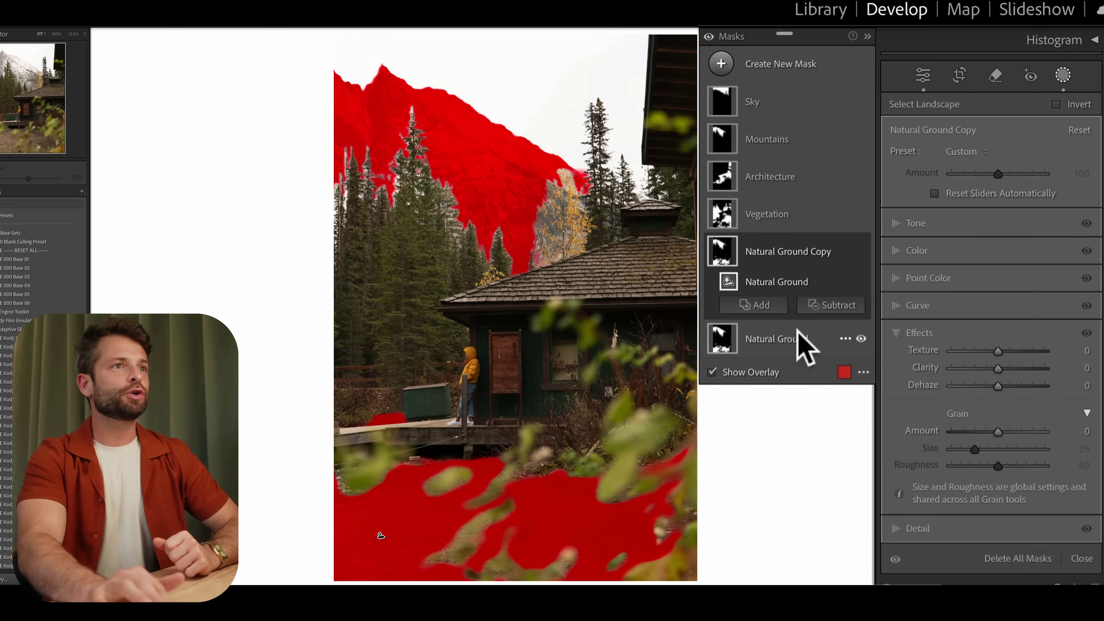
pyautogui.click(829, 306)
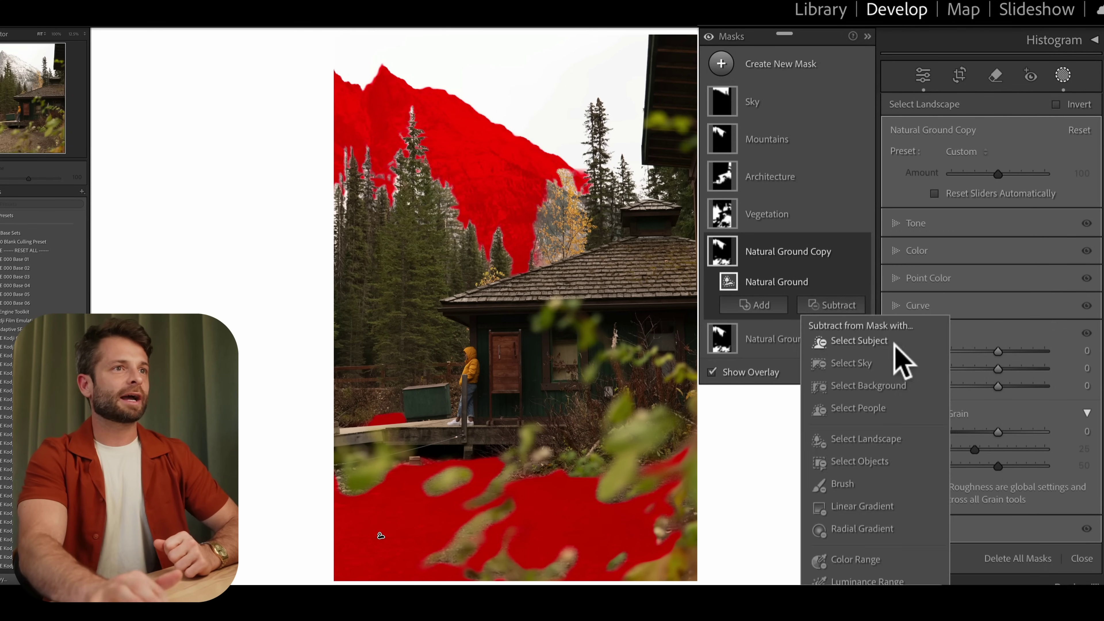
pyautogui.click(839, 484)
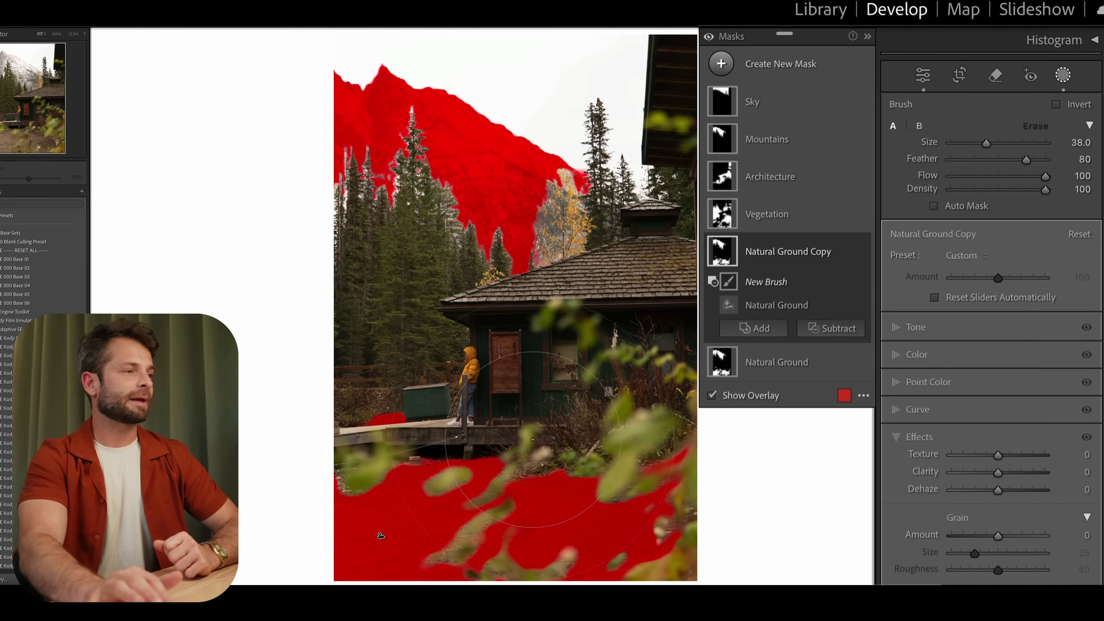
pyautogui.hotkey('shift', 'w')
pyautogui.scroll(4, 434, 535)
pyautogui.moveTo(435, 535); pyautogui.dragTo(448, 556)
pyautogui.hotkey('shift', 'w')
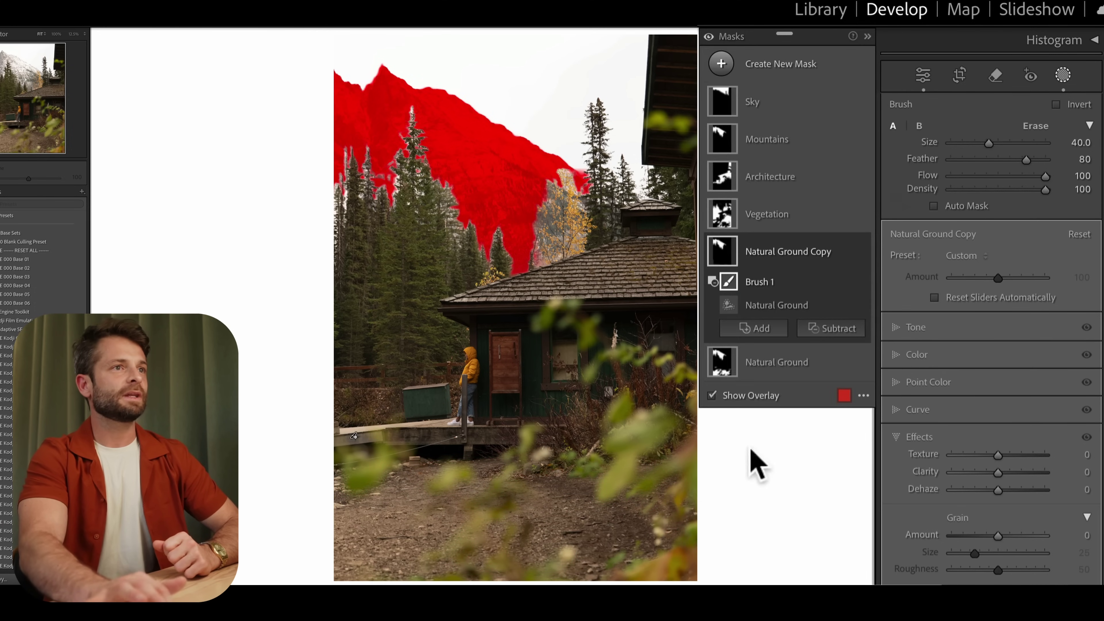
# Step: Brush-subtract the mountain slope from the original Natural Ground mask
pyautogui.click(785, 366)
pyautogui.click(843, 344)
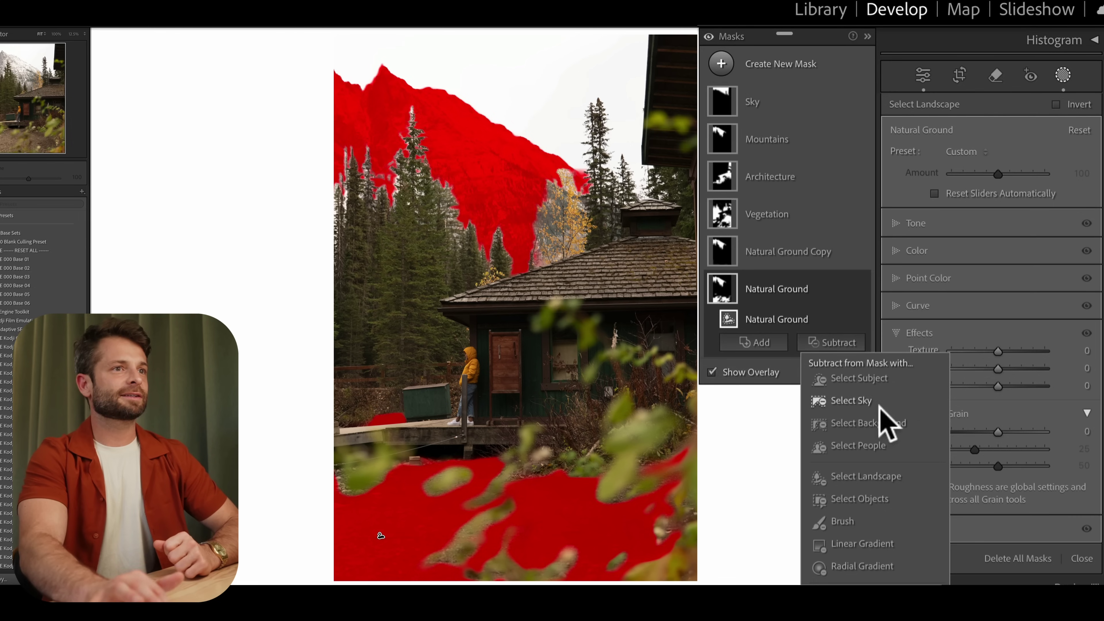
pyautogui.click(843, 521)
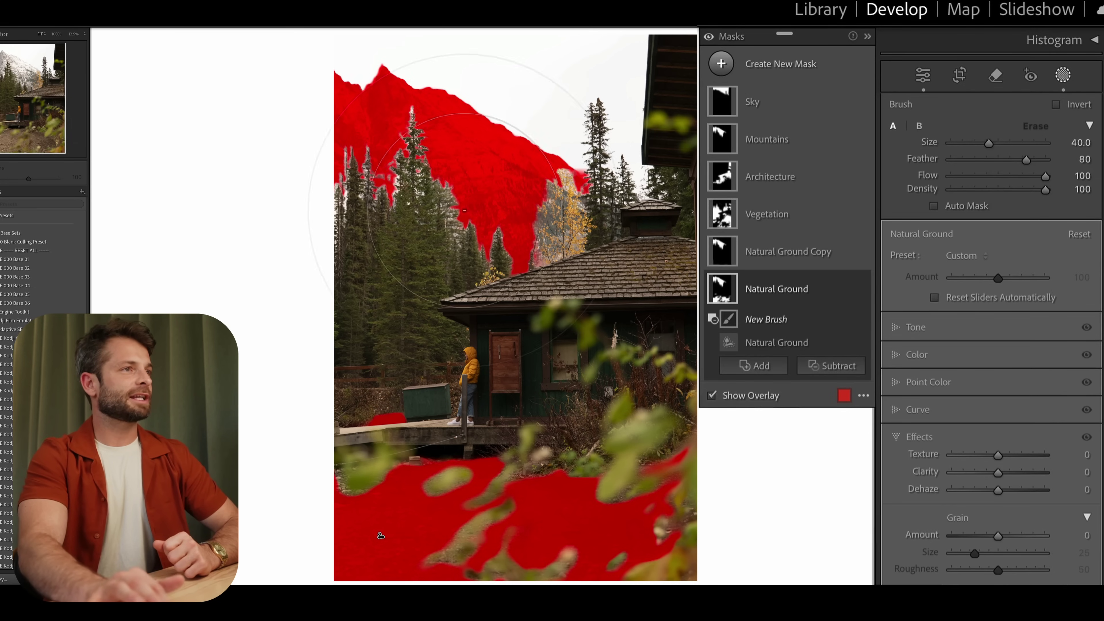
pyautogui.hotkey('shift', 'w')
pyautogui.moveTo(456, 62)
pyautogui.mouseDown()
pyautogui.moveTo(320, 111)
pyautogui.moveTo(500, 143)
pyautogui.mouseUp()
pyautogui.hotkey('shift', 'w')
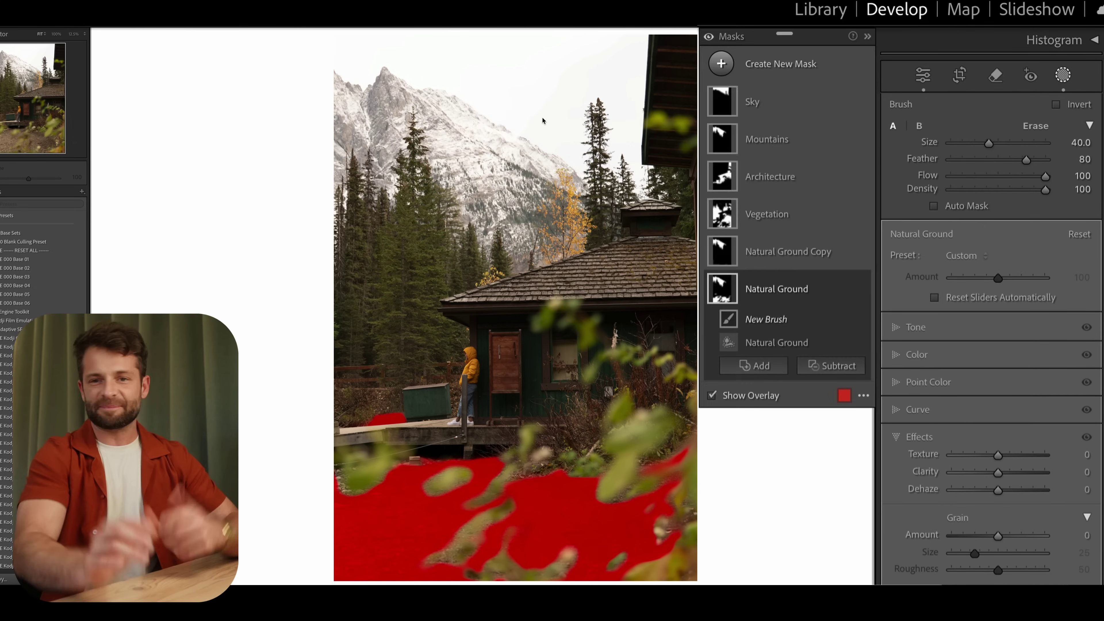
# Step: Rename the original Natural Ground mask to 'Foreground'
pyautogui.doubleClick(770, 289)
pyautogui.write('F')
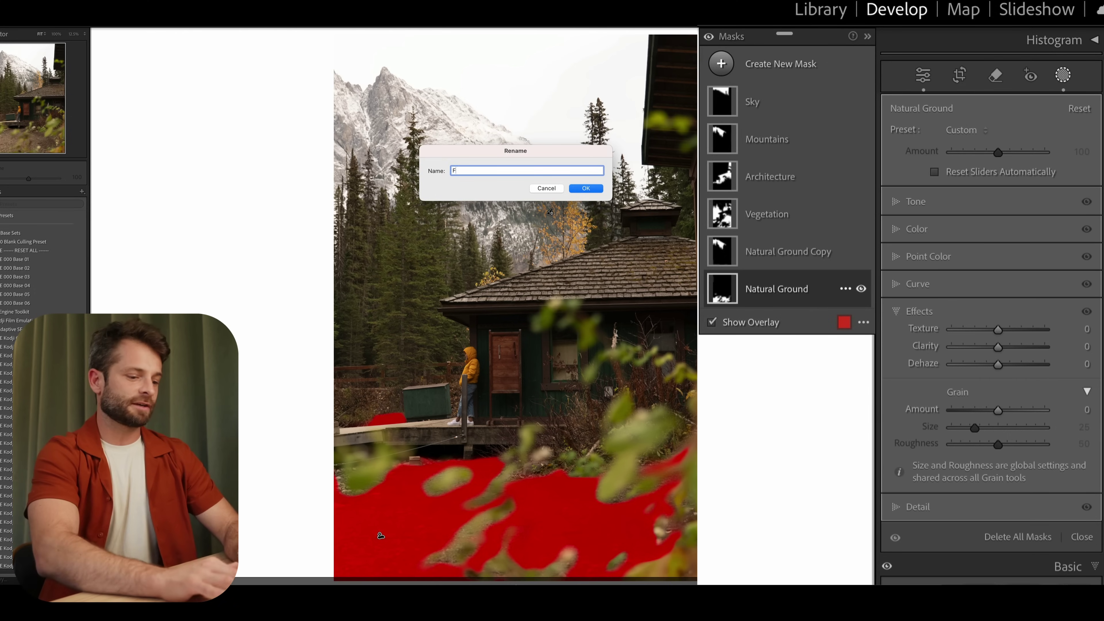
pyautogui.write('oreground')
pyautogui.press('Return')
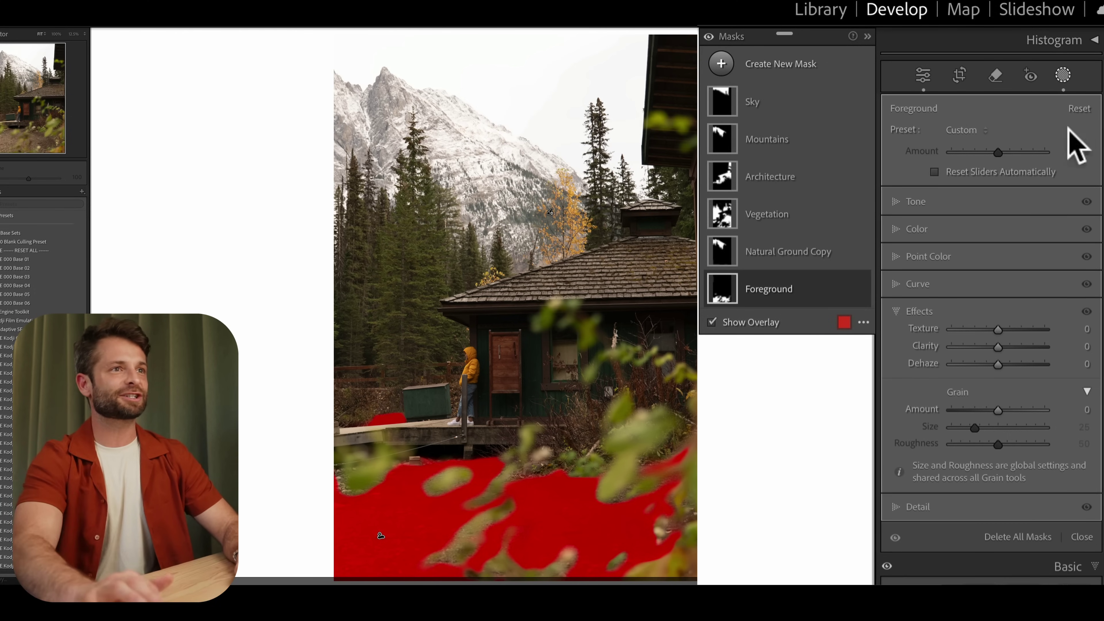
# Step: Give Foreground Clarity -17, Dehaze 20; set Natural Ground Copy to Texture -23, Clarity -57, Dehaze -28
pyautogui.moveTo(987, 353); pyautogui.dragTo(1006, 369)
pyautogui.click(802, 257)
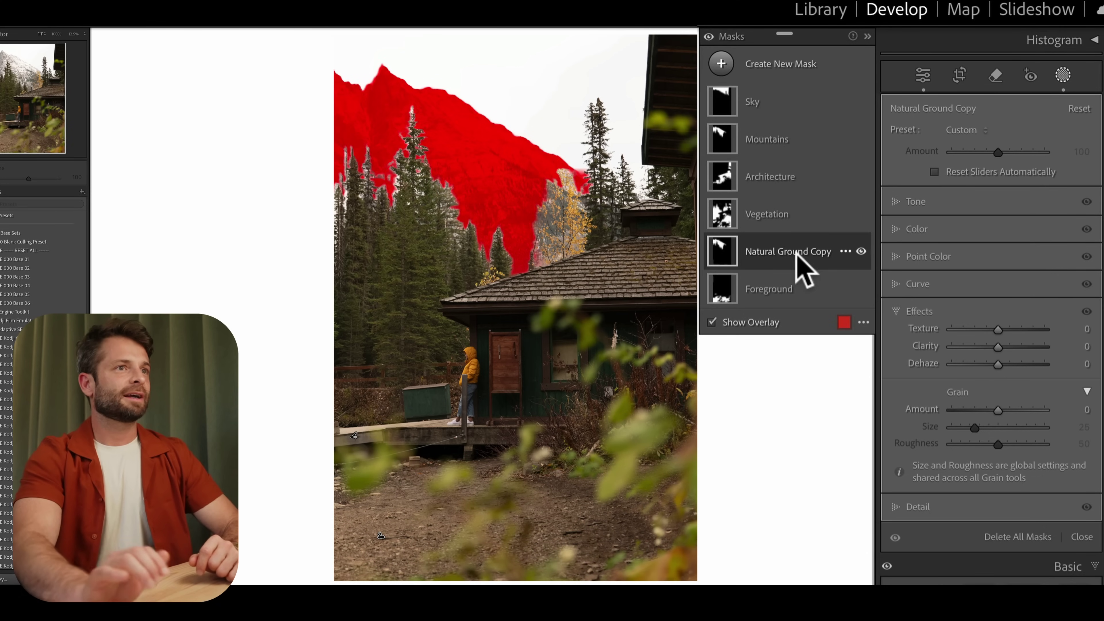
pyautogui.moveTo(998, 329); pyautogui.dragTo(987, 331)
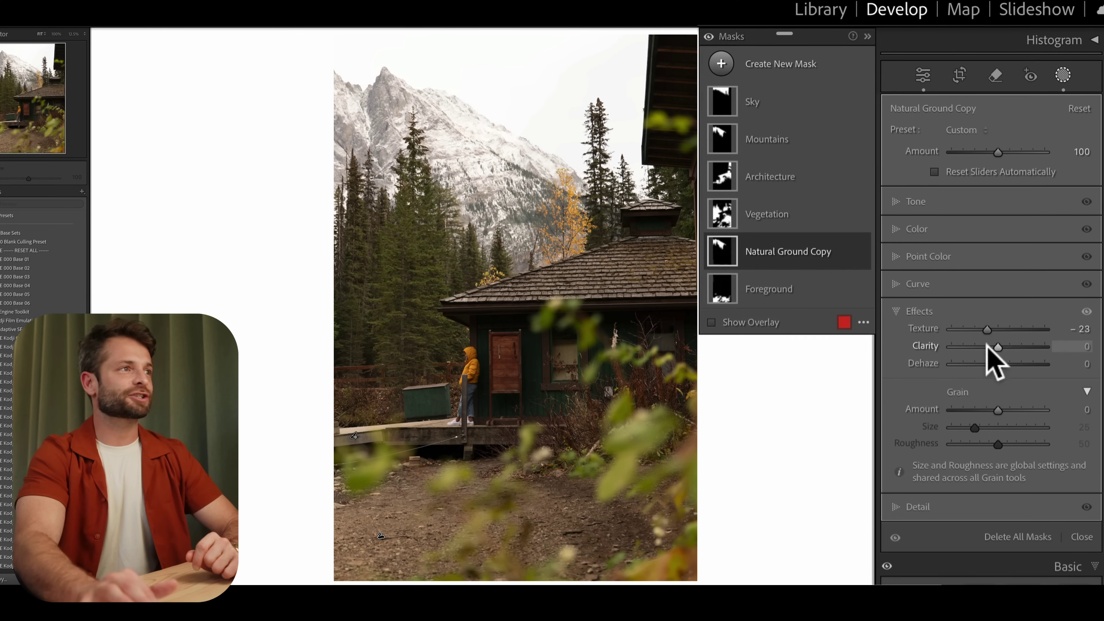
pyautogui.moveTo(986, 347); pyautogui.dragTo(962, 346)
pyautogui.moveTo(894, 359); pyautogui.dragTo(898, 359)
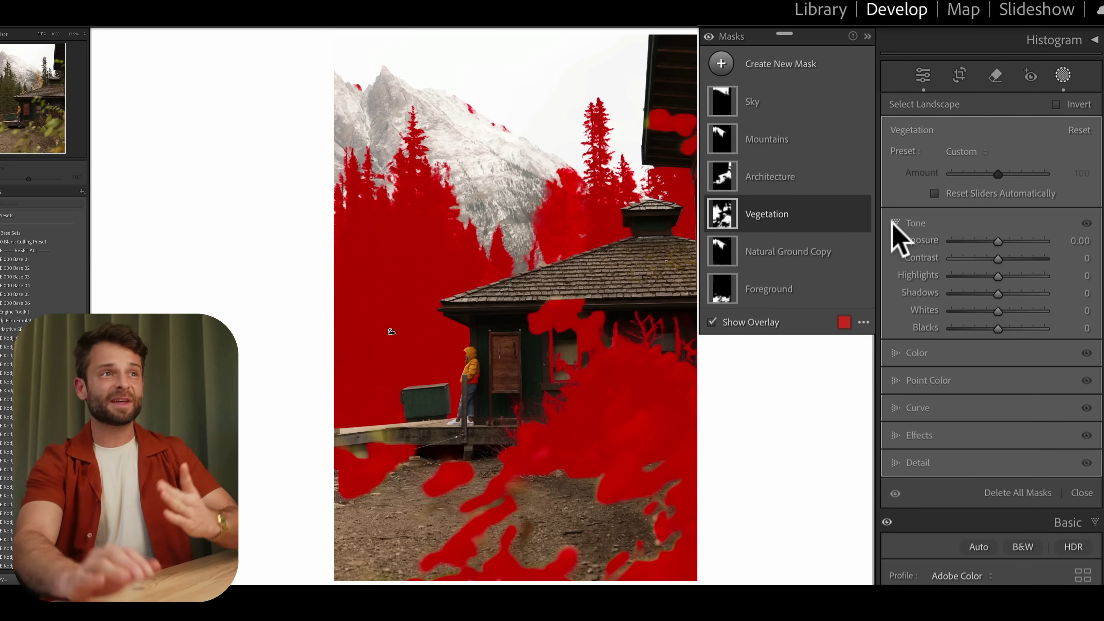
# Step: Raise Vegetation contrast; set Architecture to Contrast -30, Highlights 38, Shadows 19, Whites 80, Blacks -27, Amount 25
pyautogui.moveTo(1000, 258); pyautogui.dragTo(1031, 259)
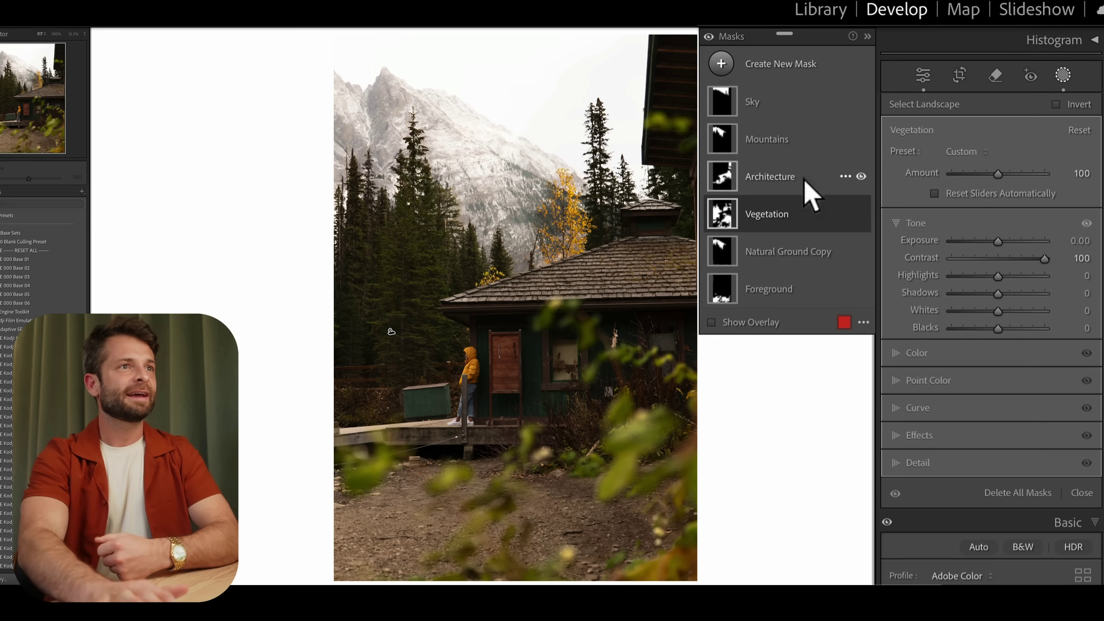
pyautogui.click(809, 188)
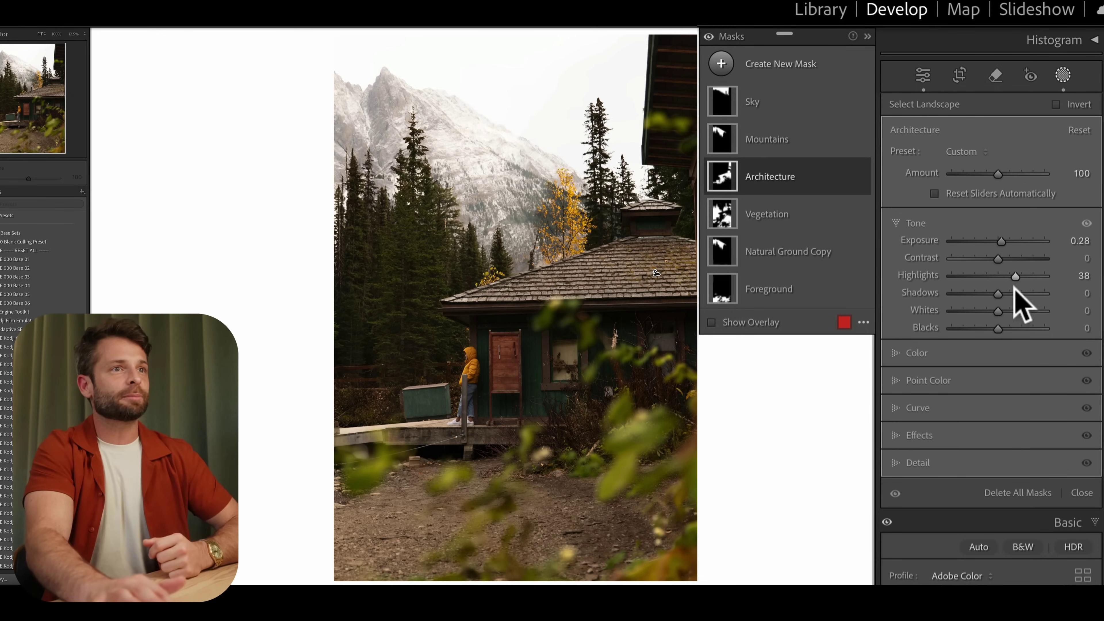
pyautogui.moveTo(1016, 311); pyautogui.dragTo(1038, 325)
pyautogui.click(984, 258)
pyautogui.moveTo(995, 291); pyautogui.dragTo(986, 332)
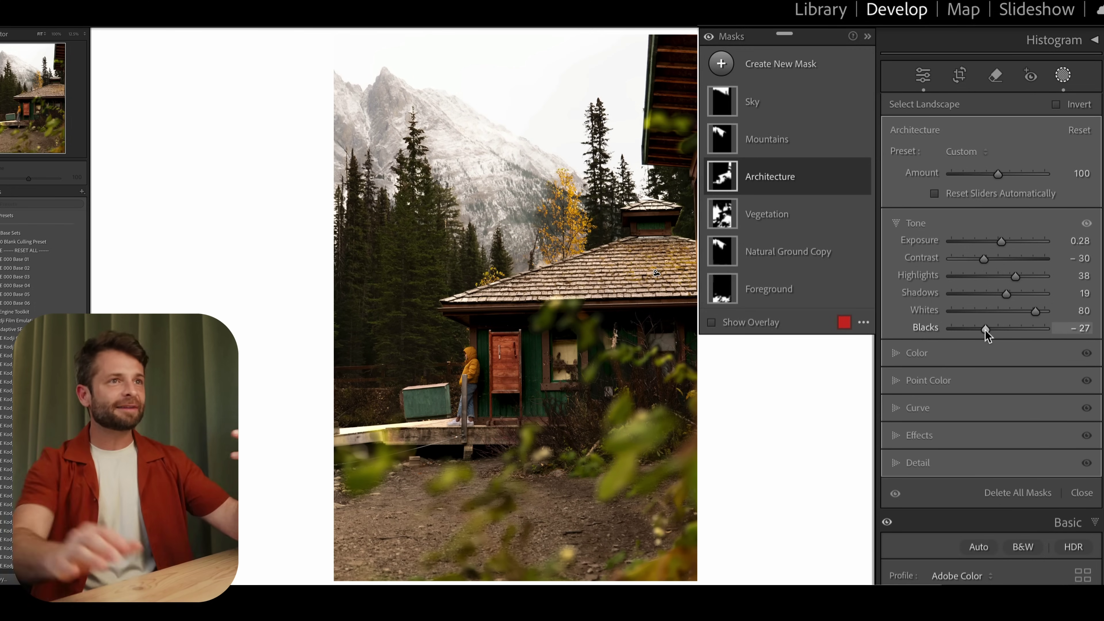
pyautogui.moveTo(995, 179); pyautogui.dragTo(961, 171)
# Step: Select the Sky mask and toggle the mask adjustments on and off to compare before and after
pyautogui.click(782, 101)
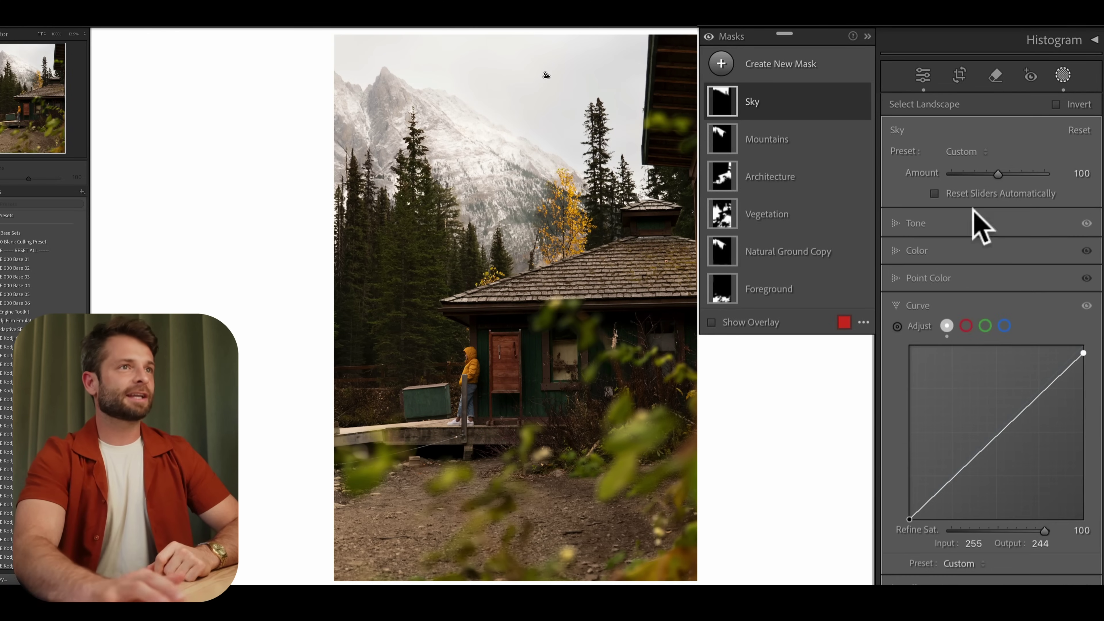
pyautogui.click(710, 39)
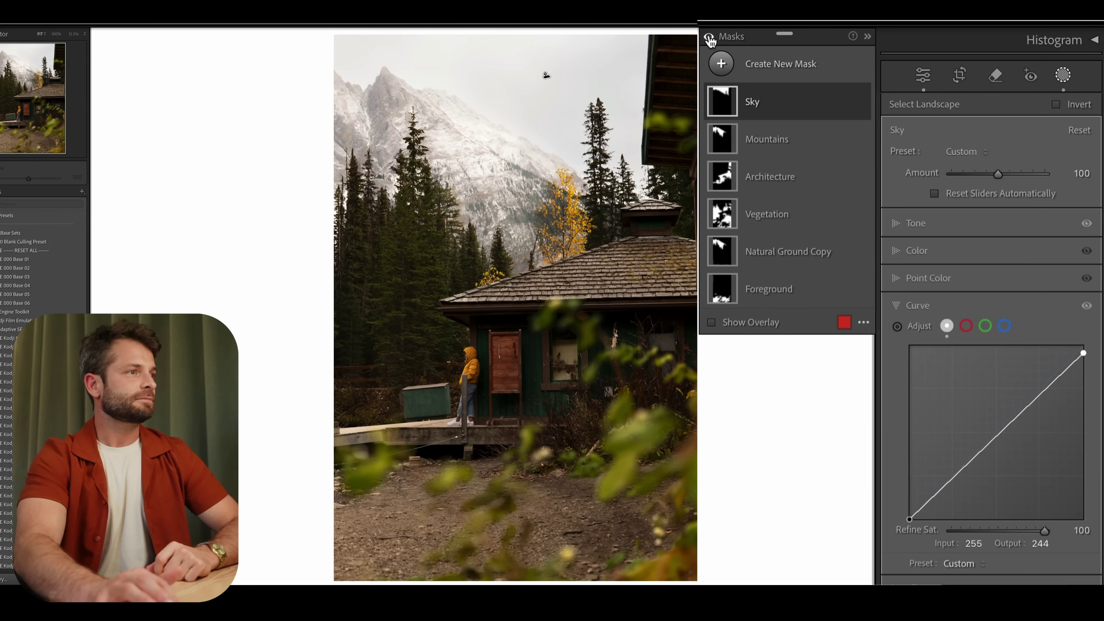
pyautogui.click(709, 39)
pyautogui.click(710, 40)
pyautogui.click(710, 39)
pyautogui.click(709, 39)
# Step: Leave masking, apply the Kody Clean 00 Matte preset, and change the colour profile
pyautogui.hotkey('shift', 'w')
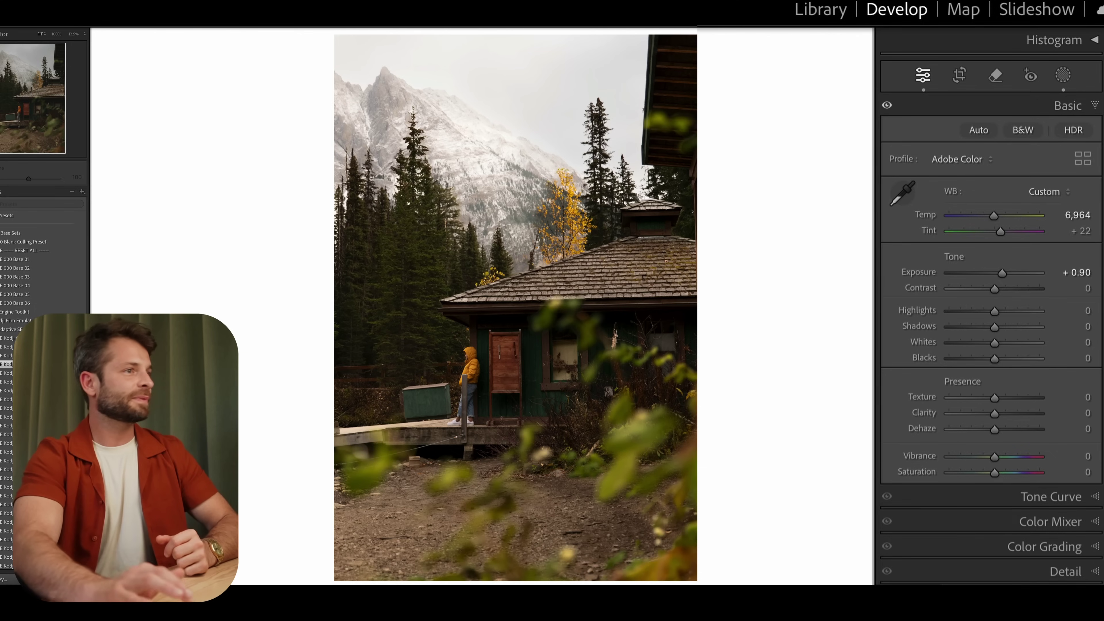
pyautogui.click(6, 364)
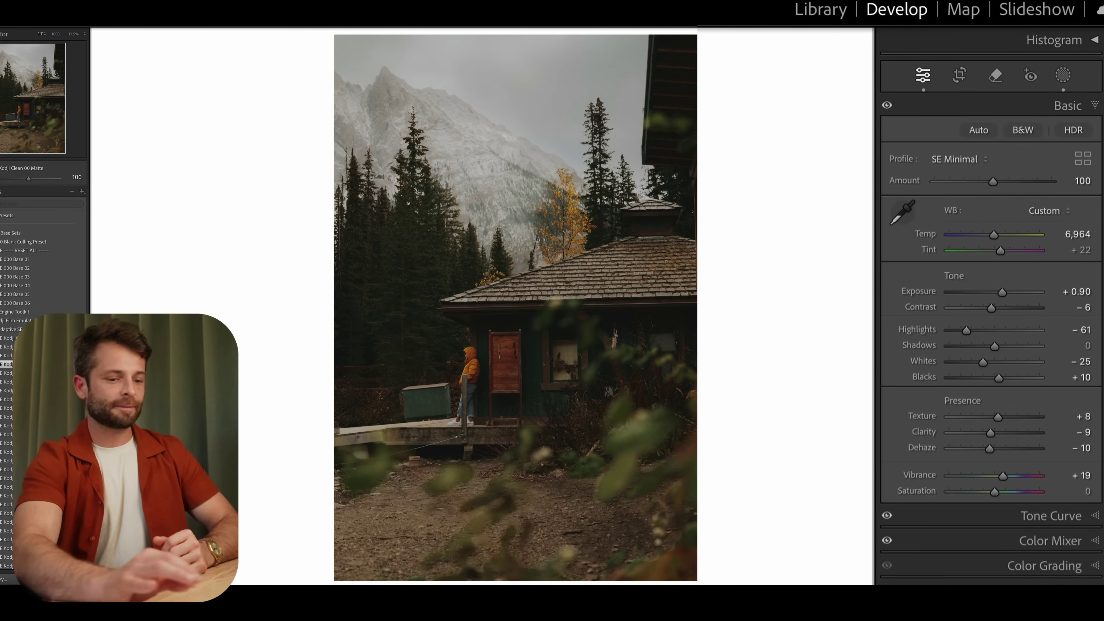
pyautogui.click(949, 160)
pyautogui.click(992, 80)
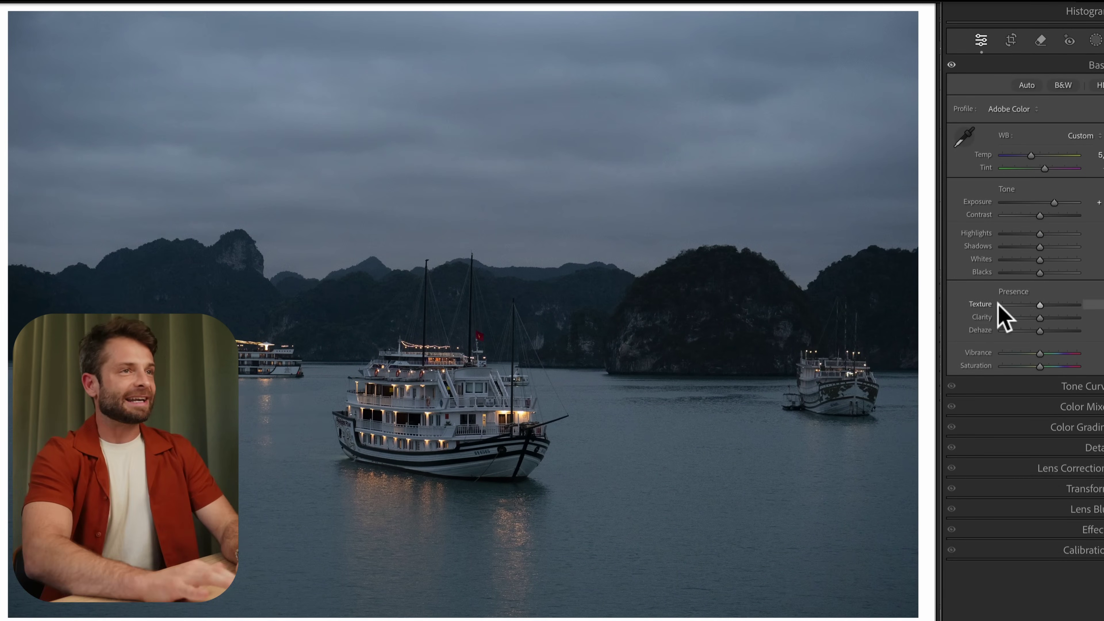
# Step: With masking opened via K, run Select Landscape adding Mountains and Water alongside Sky
pyautogui.press('k')
pyautogui.click(845, 24)
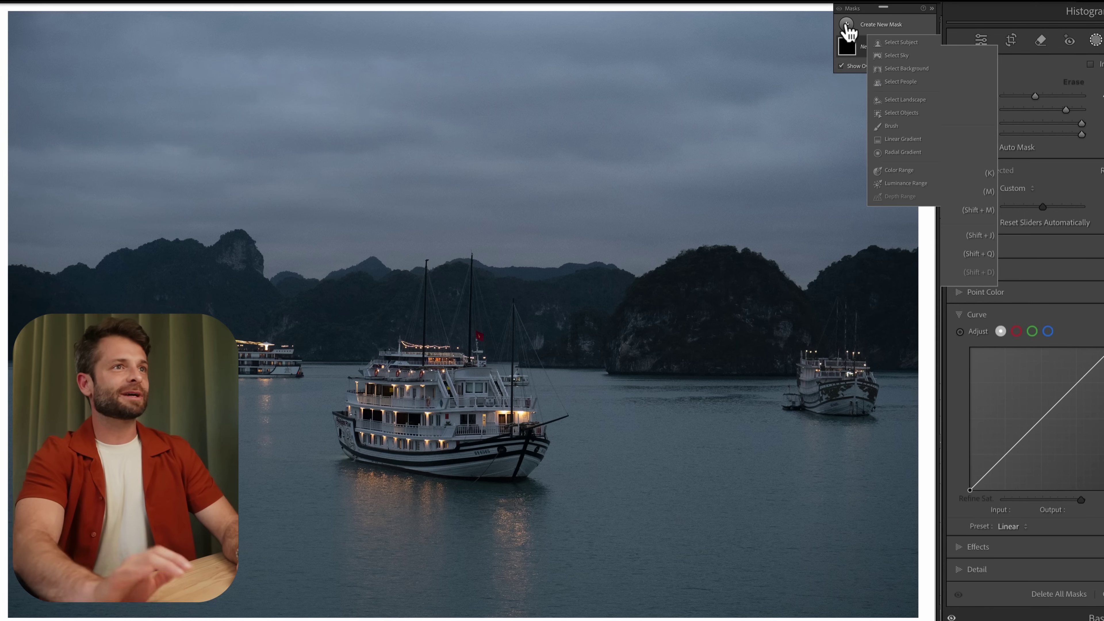
pyautogui.click(905, 100)
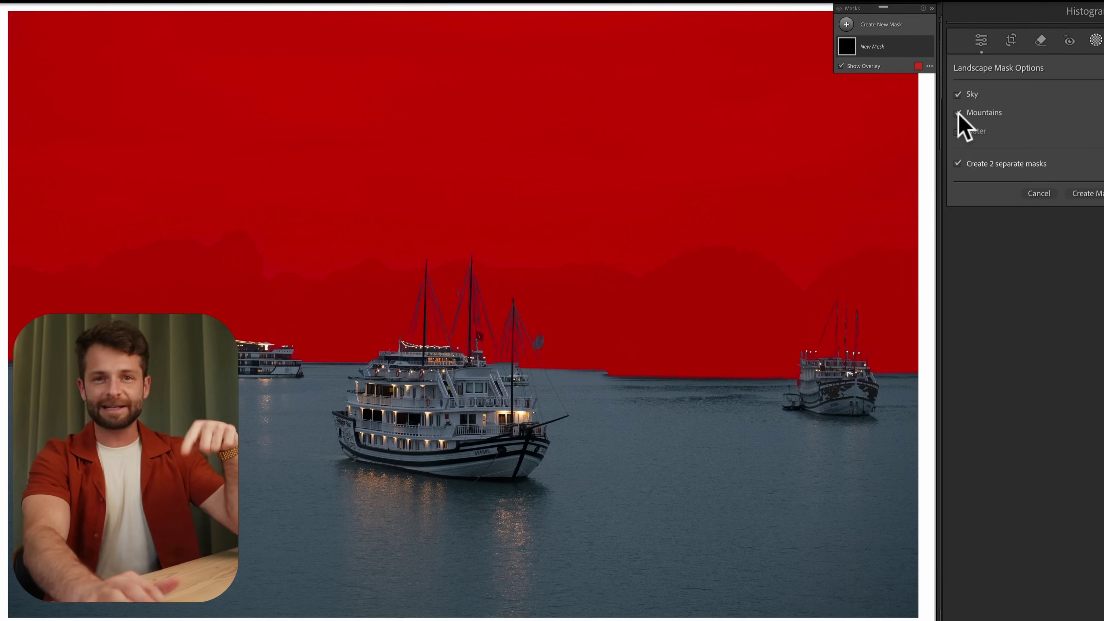
pyautogui.click(958, 132)
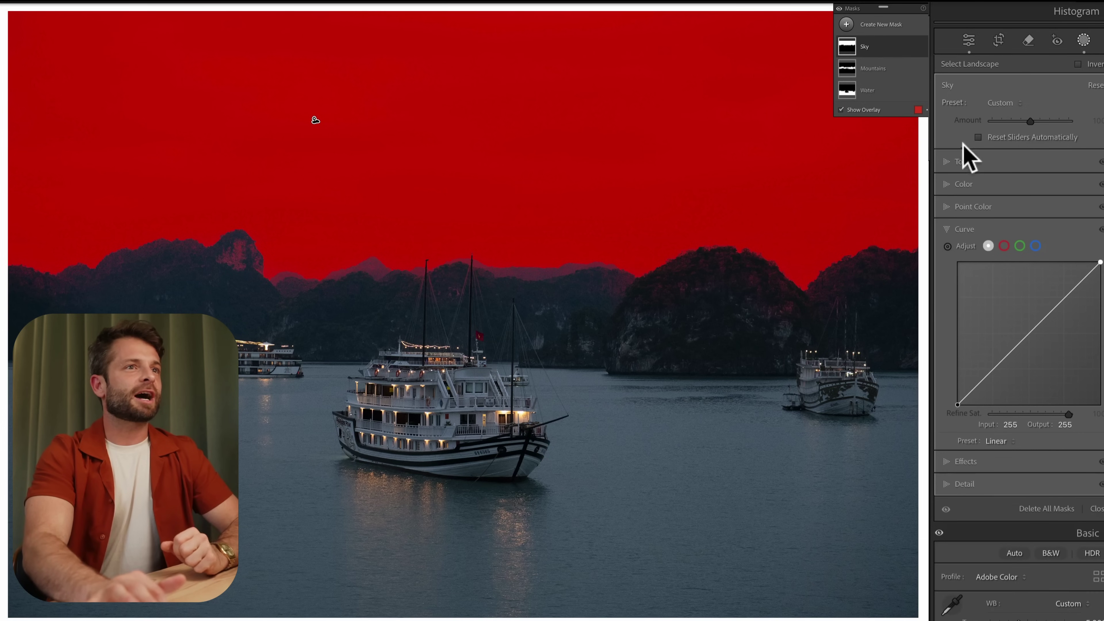
# Step: Lower the Sky mask's Exposure and Highlights in the Tone panel, then expand Effects
pyautogui.click(960, 160)
pyautogui.moveTo(1030, 175); pyautogui.dragTo(1024, 204)
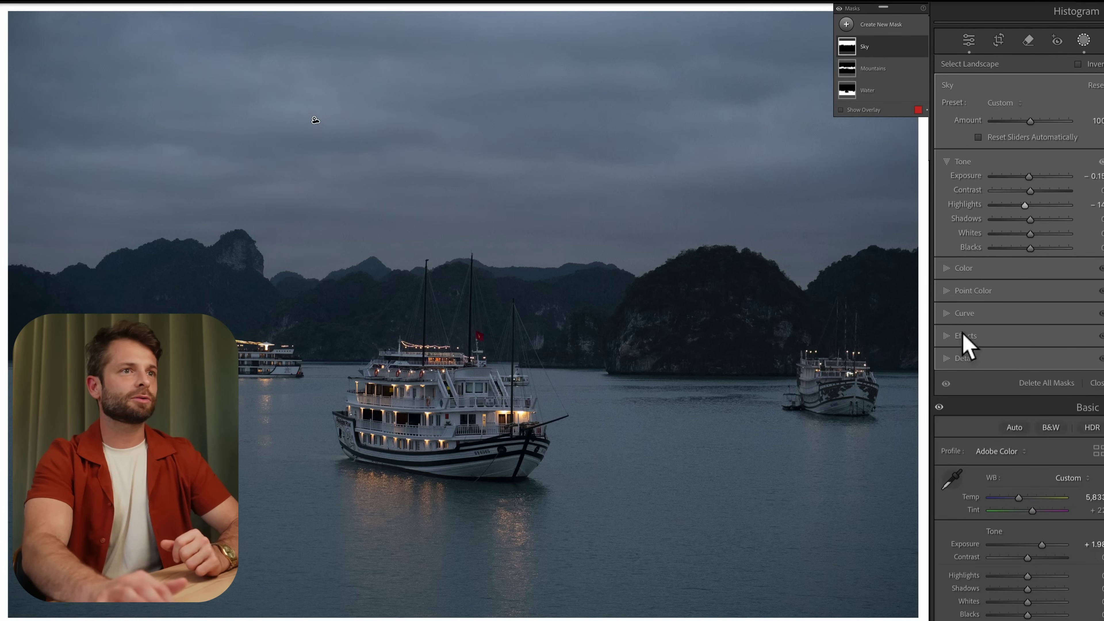
pyautogui.click(963, 335)
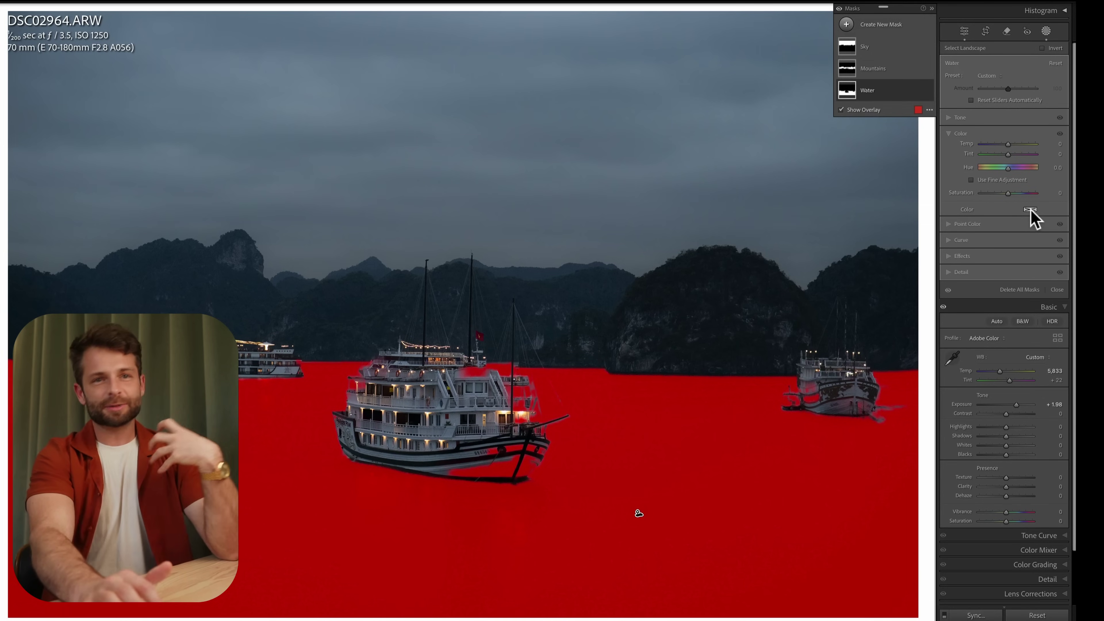
# Step: Tint the Water mask teal at hue 189 with saturation reduced to 10
pyautogui.click(1029, 209)
pyautogui.moveTo(930, 221); pyautogui.dragTo(854, 222)
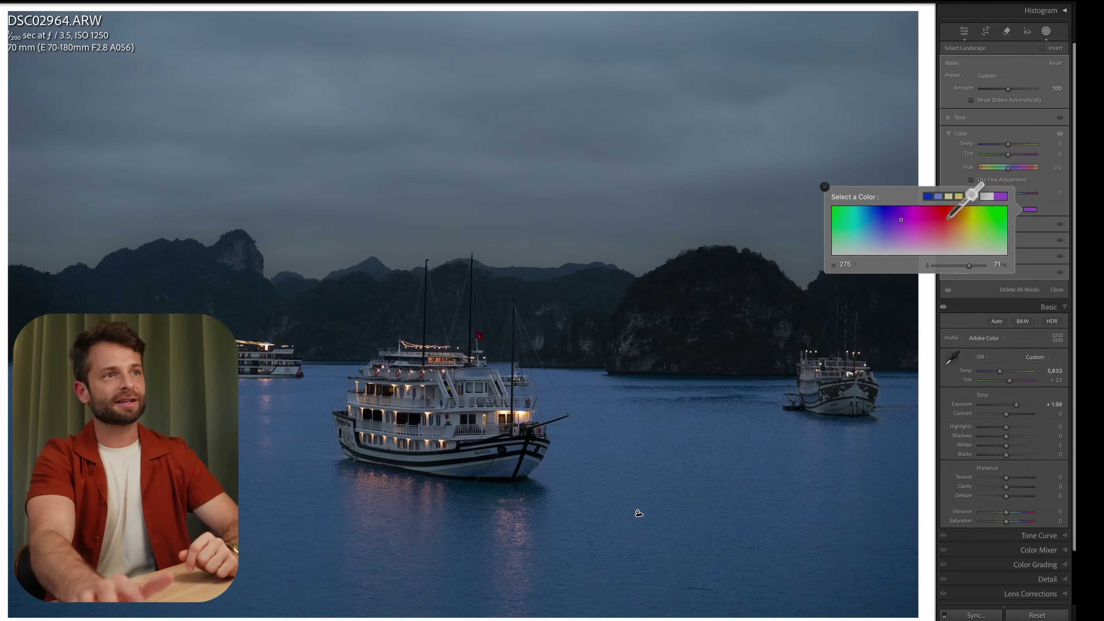
pyautogui.click(928, 231)
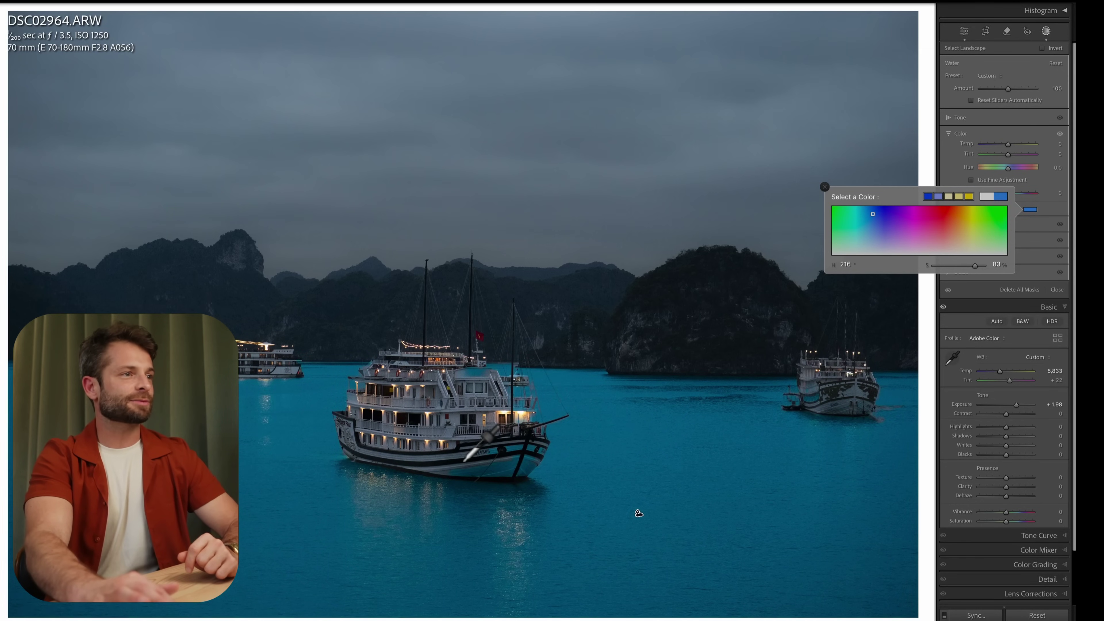
pyautogui.moveTo(977, 266); pyautogui.dragTo(949, 267)
pyautogui.moveTo(899, 227); pyautogui.dragTo(867, 261)
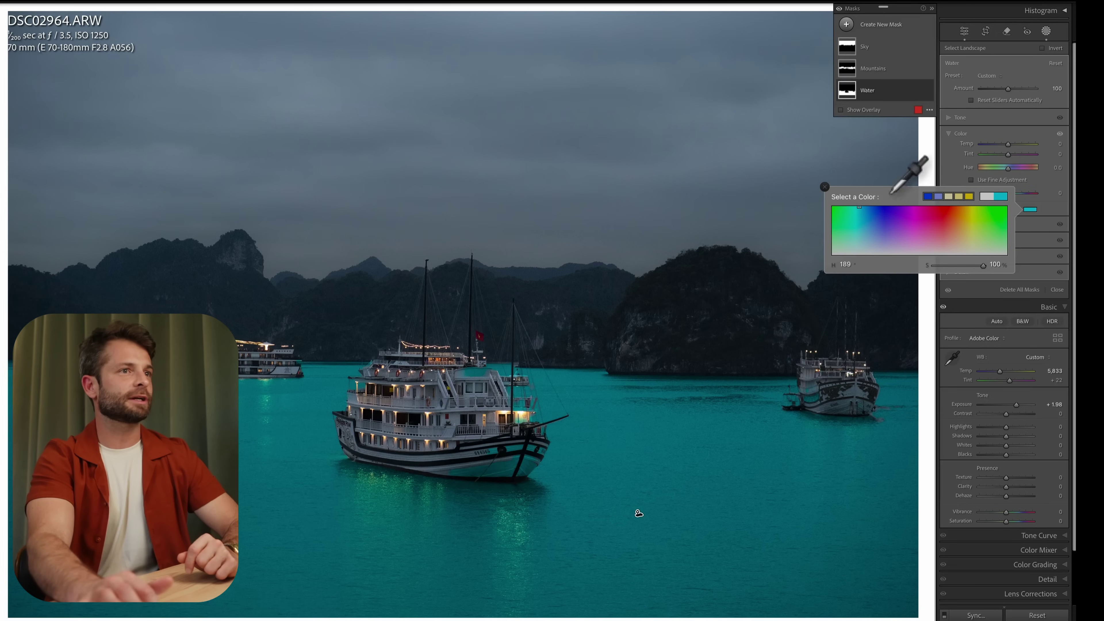
pyautogui.click(958, 265)
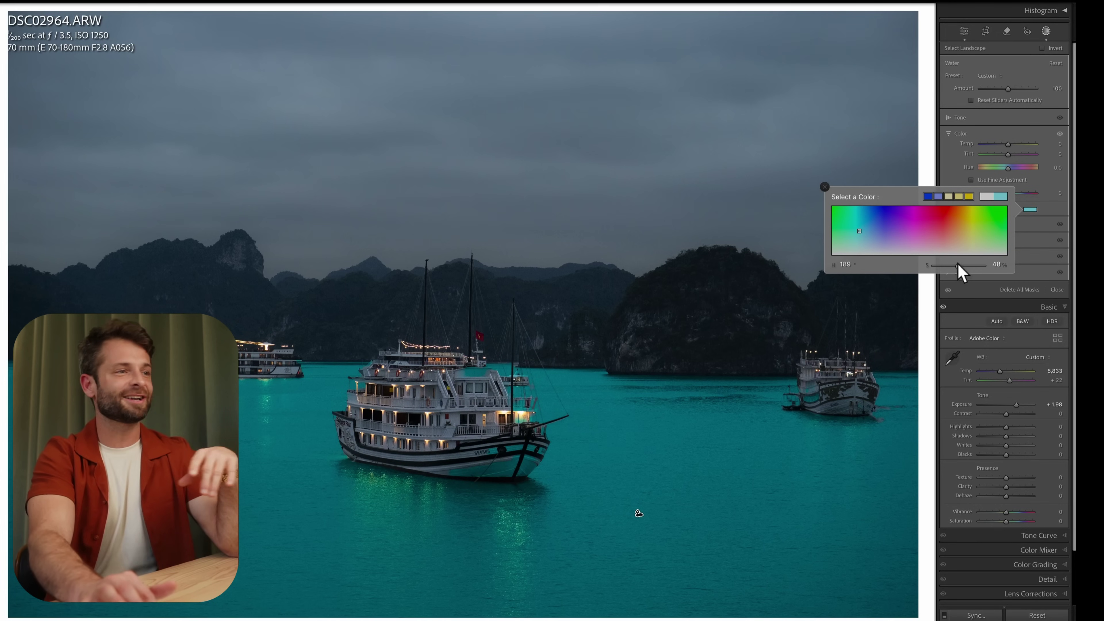
pyautogui.moveTo(959, 266); pyautogui.dragTo(939, 265)
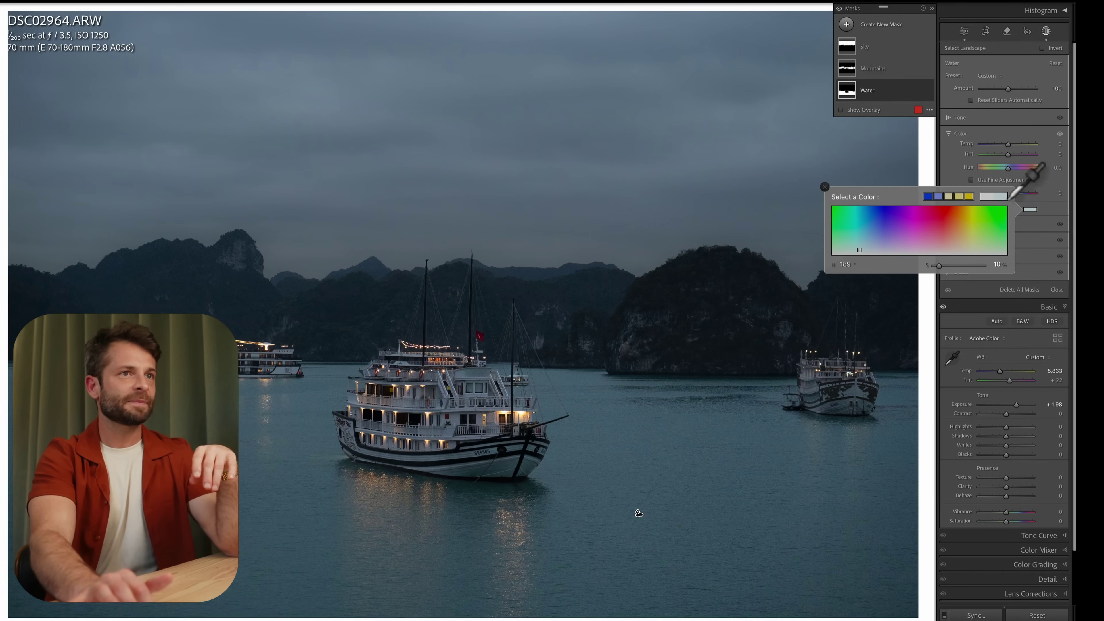
# Step: On the Mountains mask, set a blue colour tint at hue 196, saturation 15
pyautogui.click(886, 69)
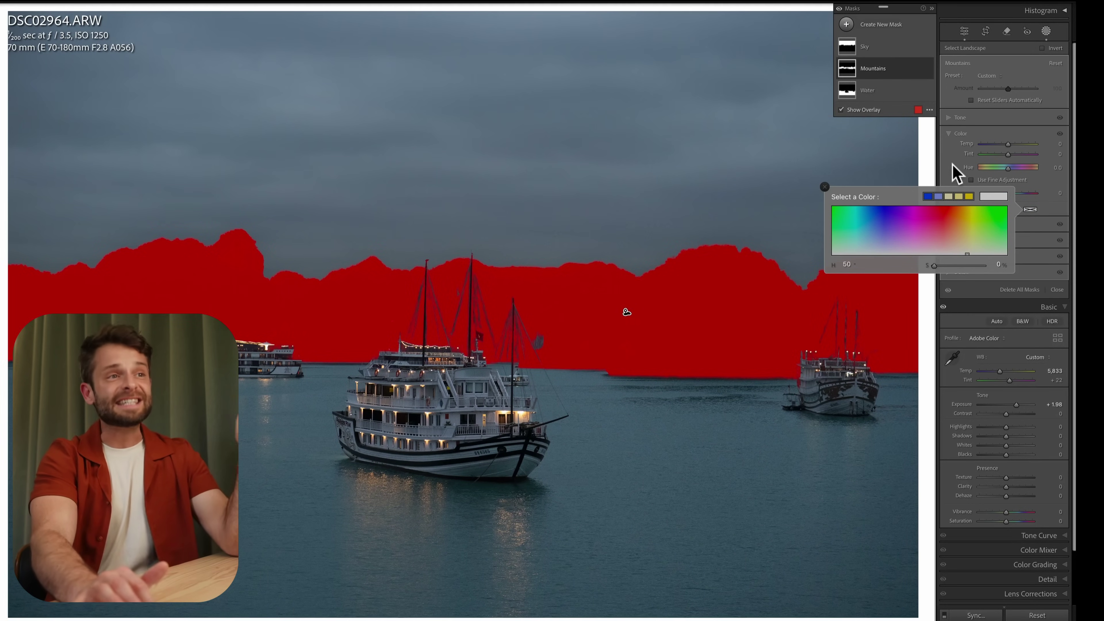
pyautogui.click(881, 251)
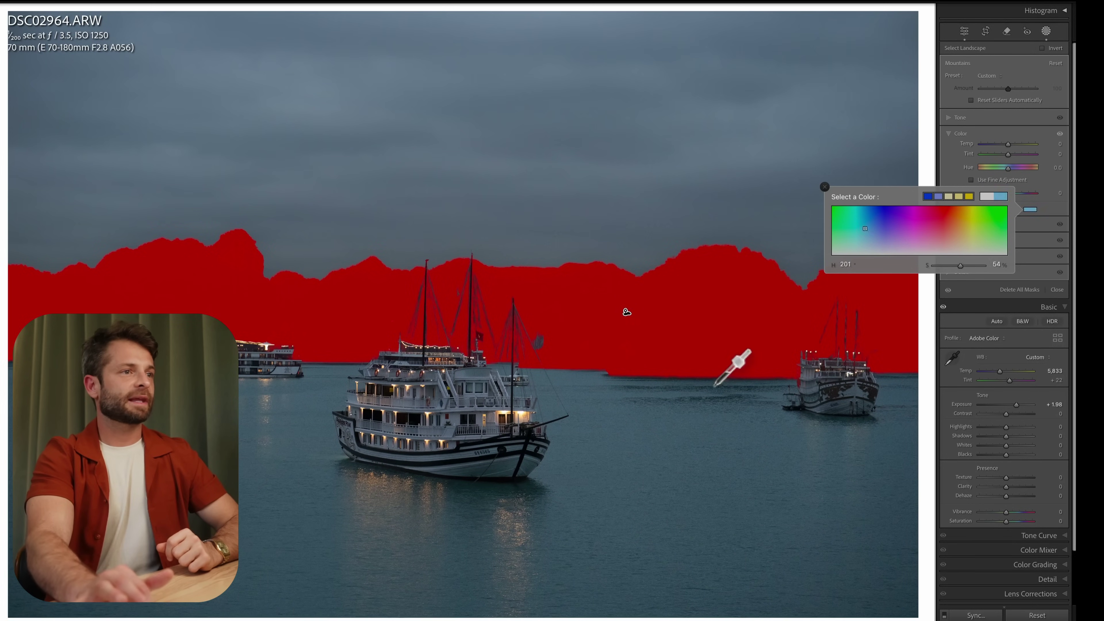
pyautogui.moveTo(701, 383); pyautogui.dragTo(602, 431)
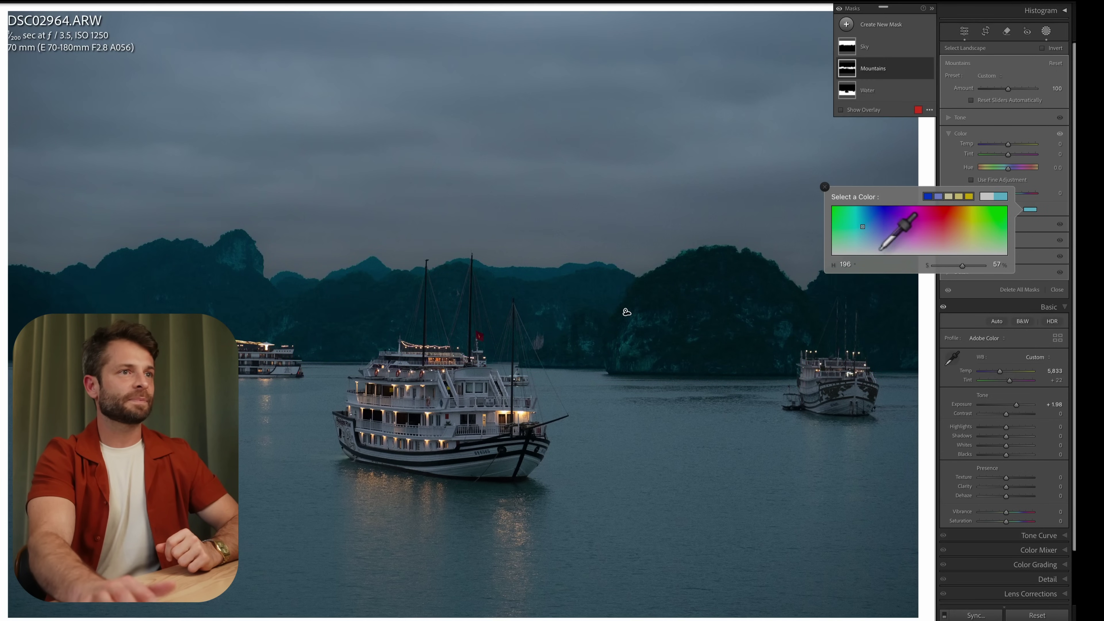
pyautogui.click(952, 267)
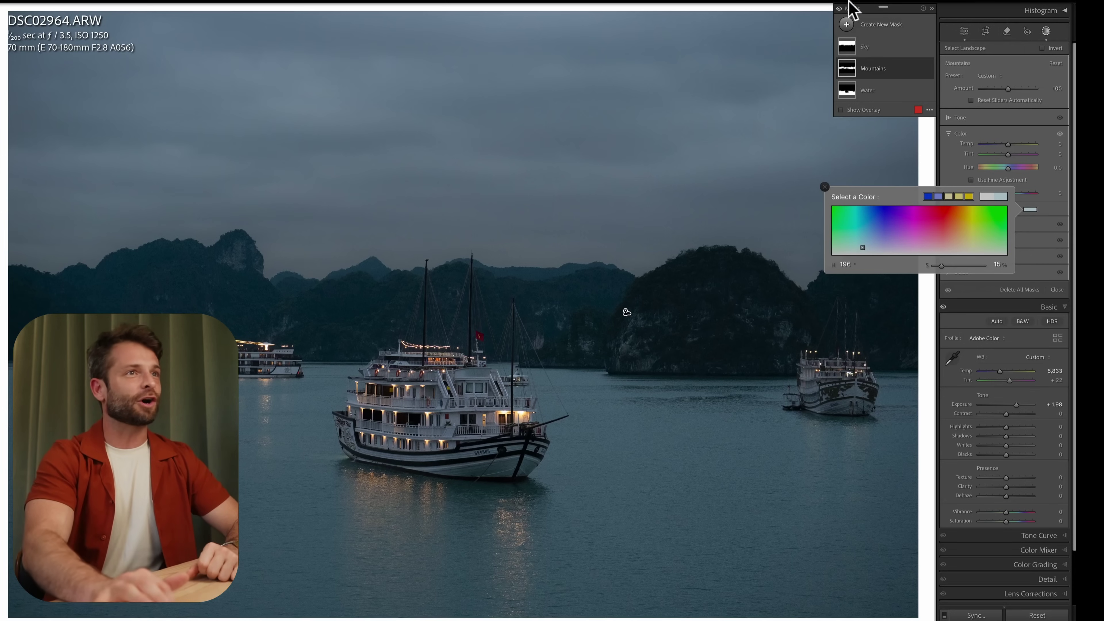
# Step: Mask the lit cruise boat with Select Objects, brighten it (Highlights 31, Whites 38), and toggle masking to compare
pyautogui.click(845, 25)
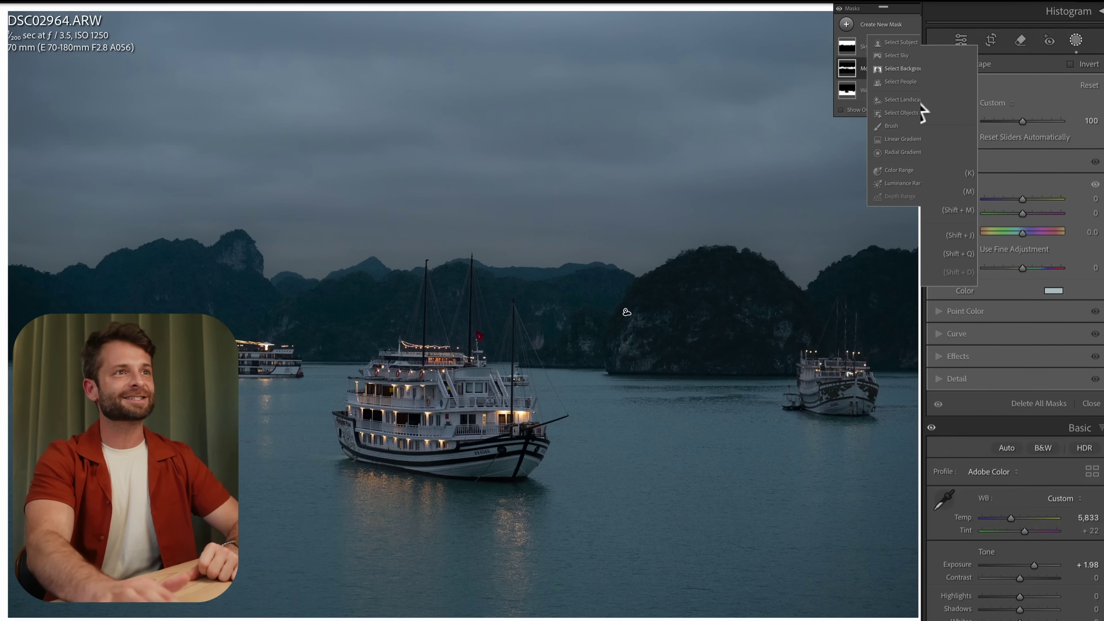
pyautogui.click(901, 112)
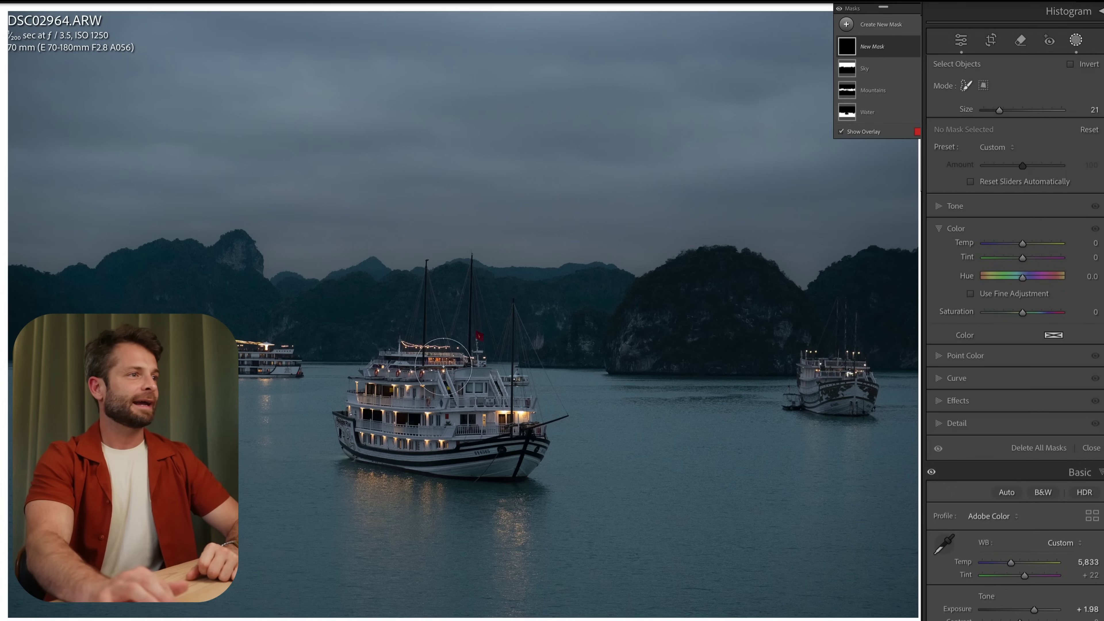
pyautogui.moveTo(428, 344)
pyautogui.mouseDown()
pyautogui.moveTo(397, 368)
pyautogui.moveTo(438, 466)
pyautogui.moveTo(517, 443)
pyautogui.moveTo(453, 360)
pyautogui.moveTo(477, 402)
pyautogui.moveTo(520, 412)
pyautogui.moveTo(426, 407)
pyautogui.moveTo(436, 394)
pyautogui.mouseUp()
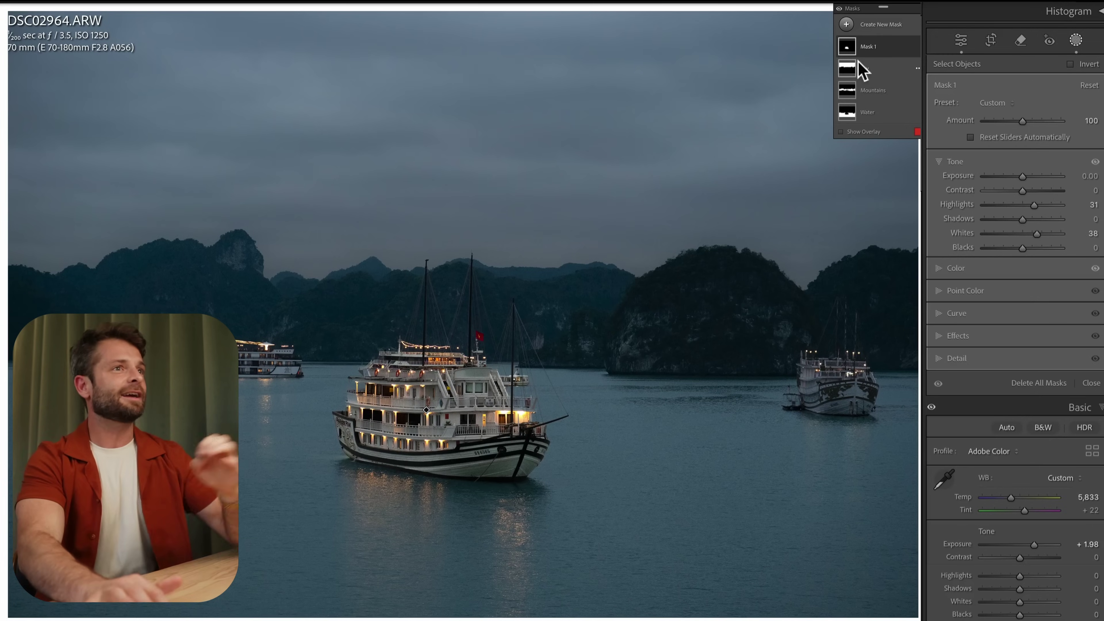
pyautogui.hotkey('shift', 'w')
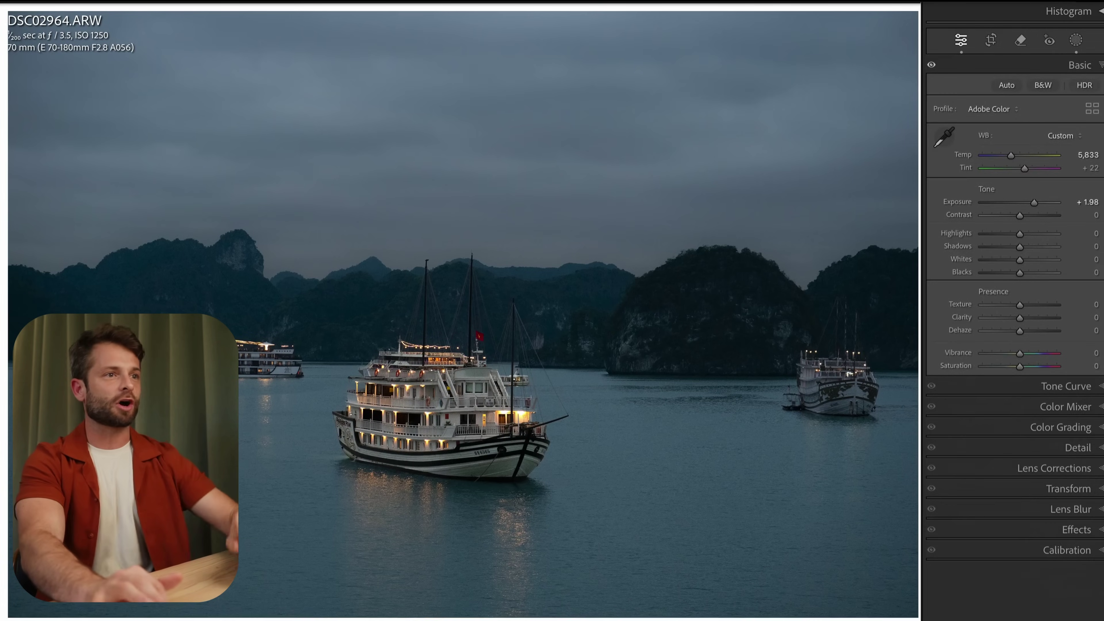
pyautogui.hotkey('shift', 'w')
pyautogui.click(839, 9)
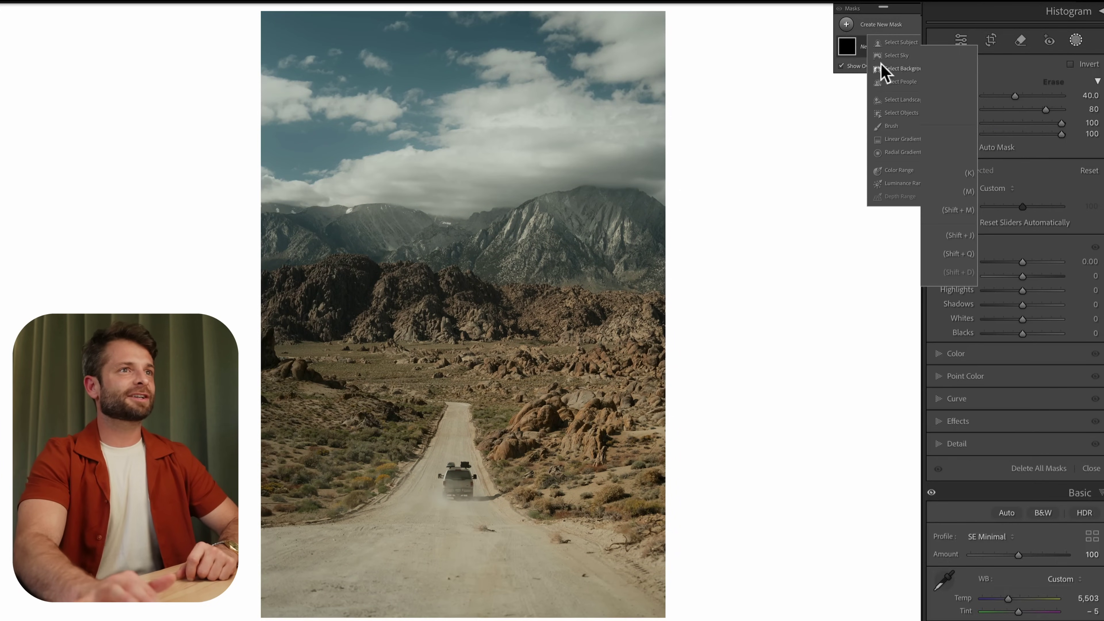
# Step: Generate Select Landscape masks for Sky, Mountains, Vegetation, Artificial Ground and Natural Ground
pyautogui.click(899, 99)
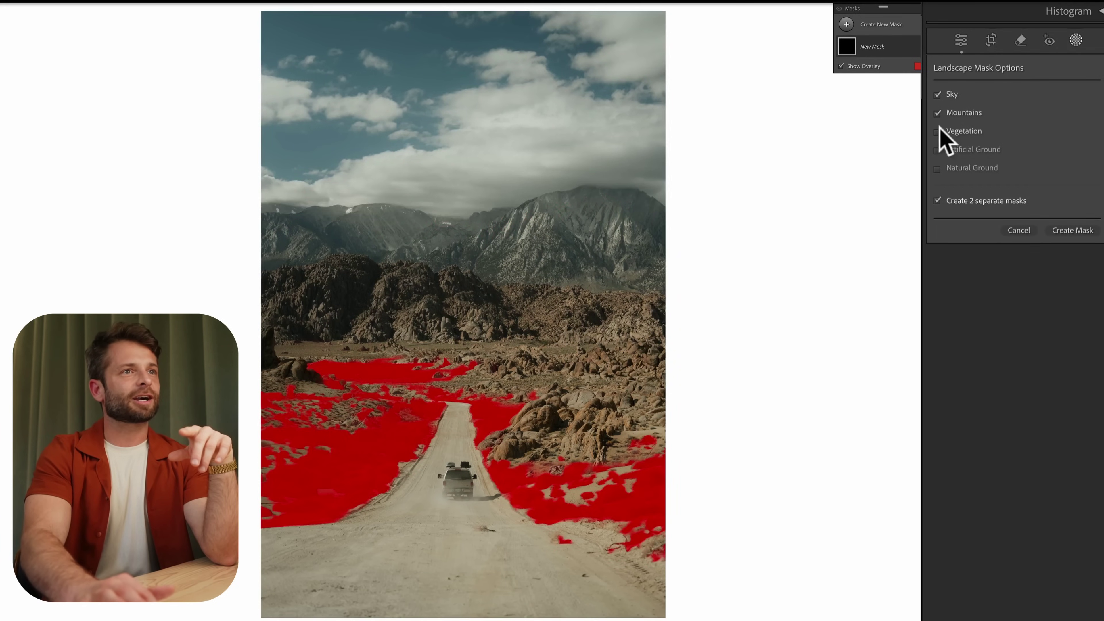
pyautogui.click(937, 150)
pyautogui.click(938, 169)
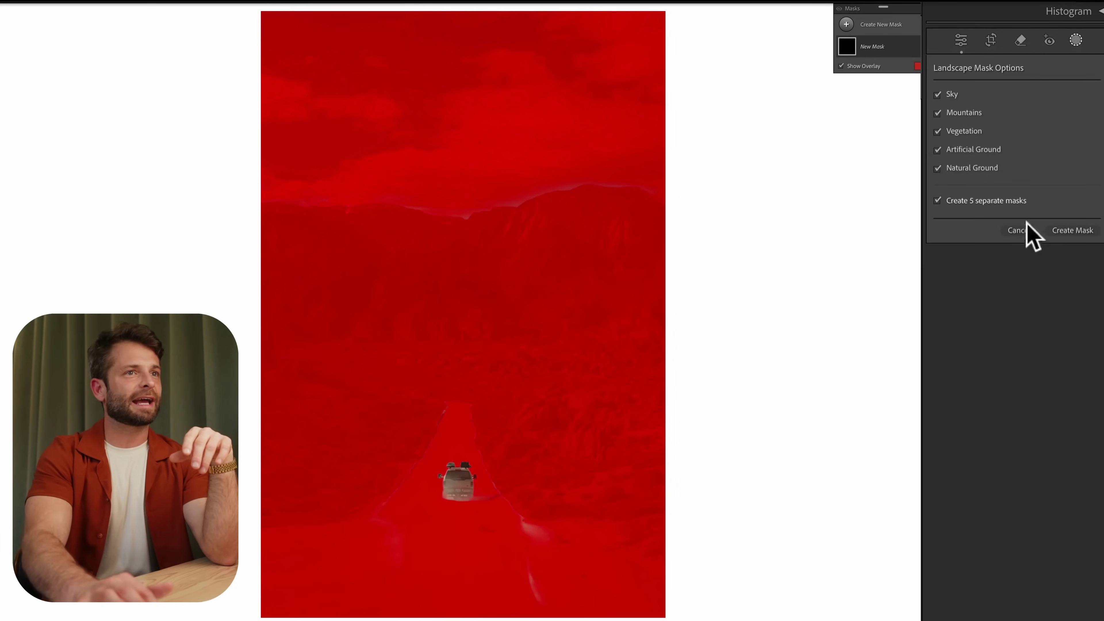
pyautogui.click(1072, 230)
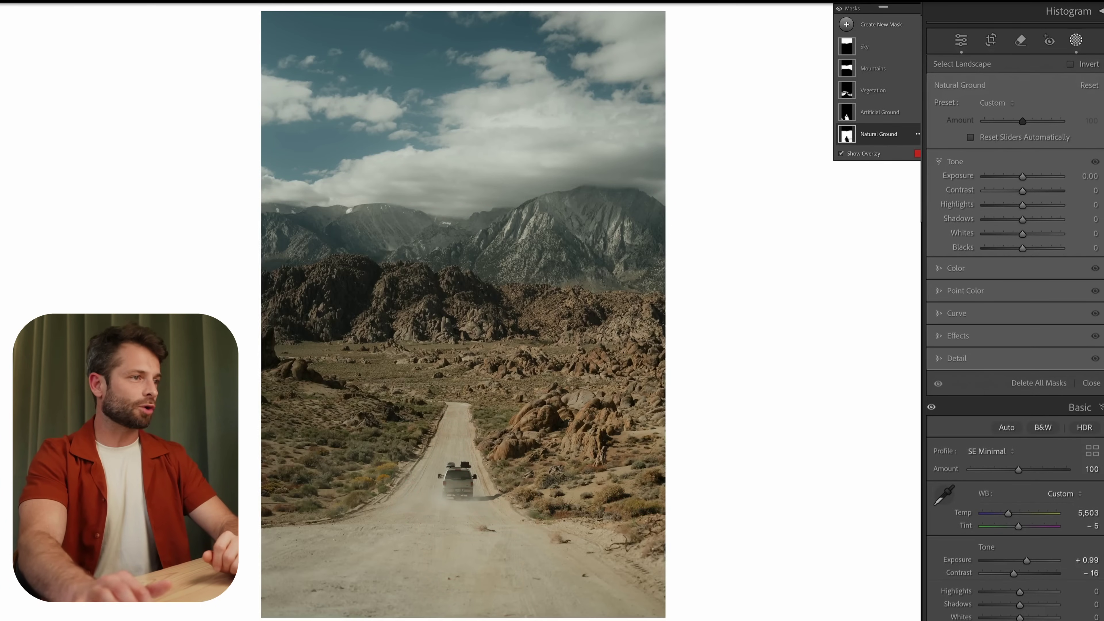
# Step: Brush the lower road out of the Natural Ground mask, then darken the ground to Exposure -0.33
pyautogui.click(894, 137)
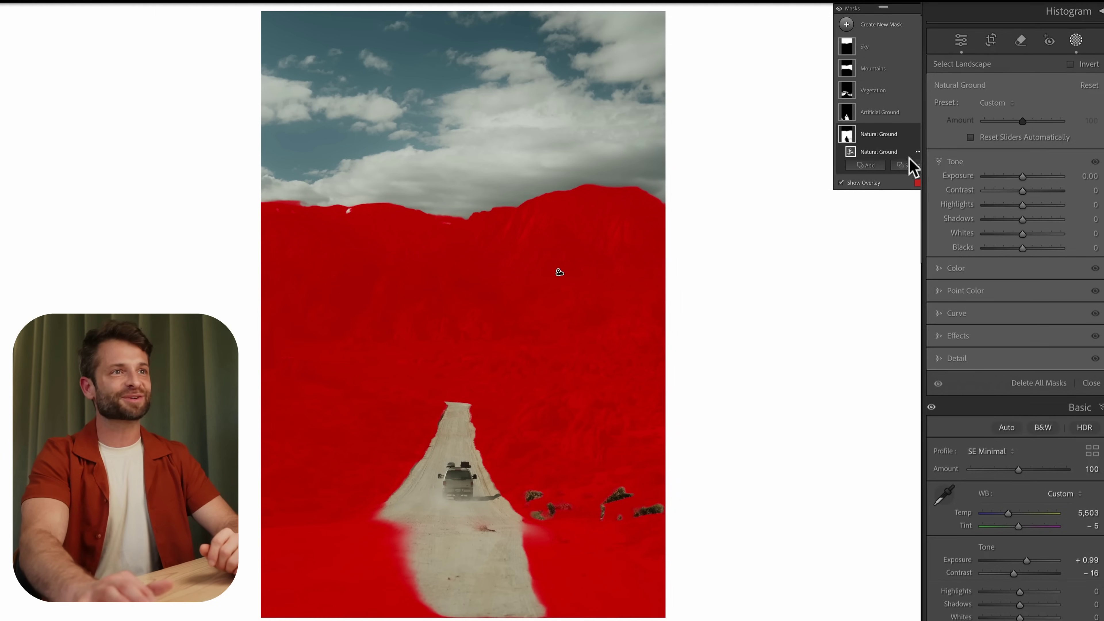
pyautogui.click(910, 166)
pyautogui.click(915, 270)
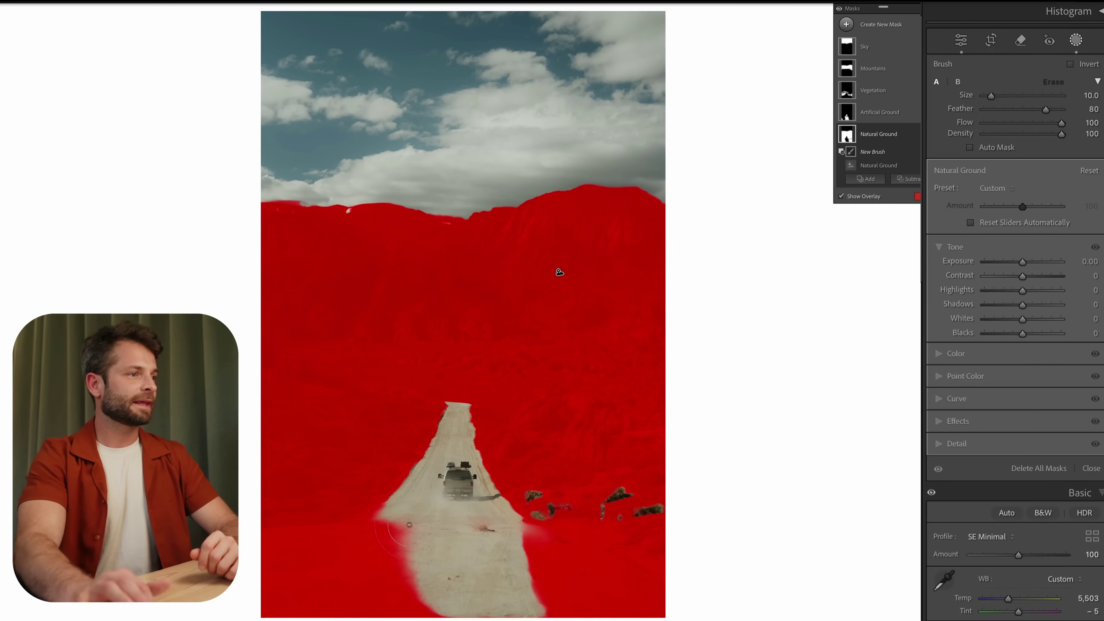
pyautogui.moveTo(399, 524)
pyautogui.mouseDown()
pyautogui.moveTo(258, 596)
pyautogui.moveTo(368, 589)
pyautogui.moveTo(366, 610)
pyautogui.moveTo(448, 612)
pyautogui.moveTo(374, 573)
pyautogui.moveTo(398, 559)
pyautogui.moveTo(283, 575)
pyautogui.moveTo(325, 554)
pyautogui.mouseUp()
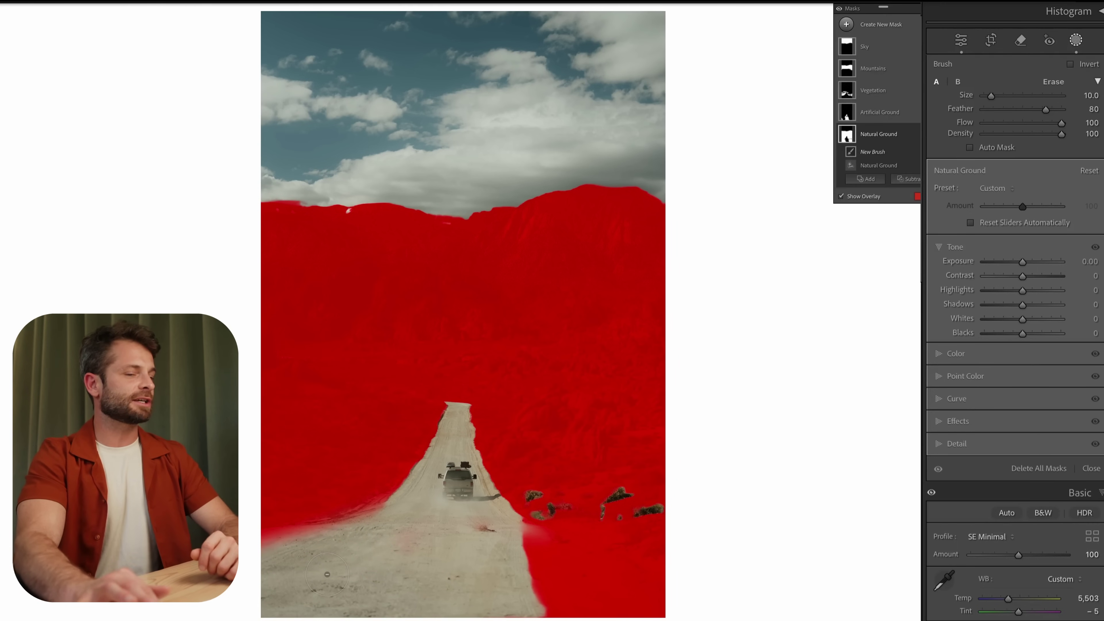
pyautogui.press('o')
pyautogui.press('o')
pyautogui.press('o')
pyautogui.press('o')
pyautogui.press('o')
pyautogui.press('o')
pyautogui.press('o')
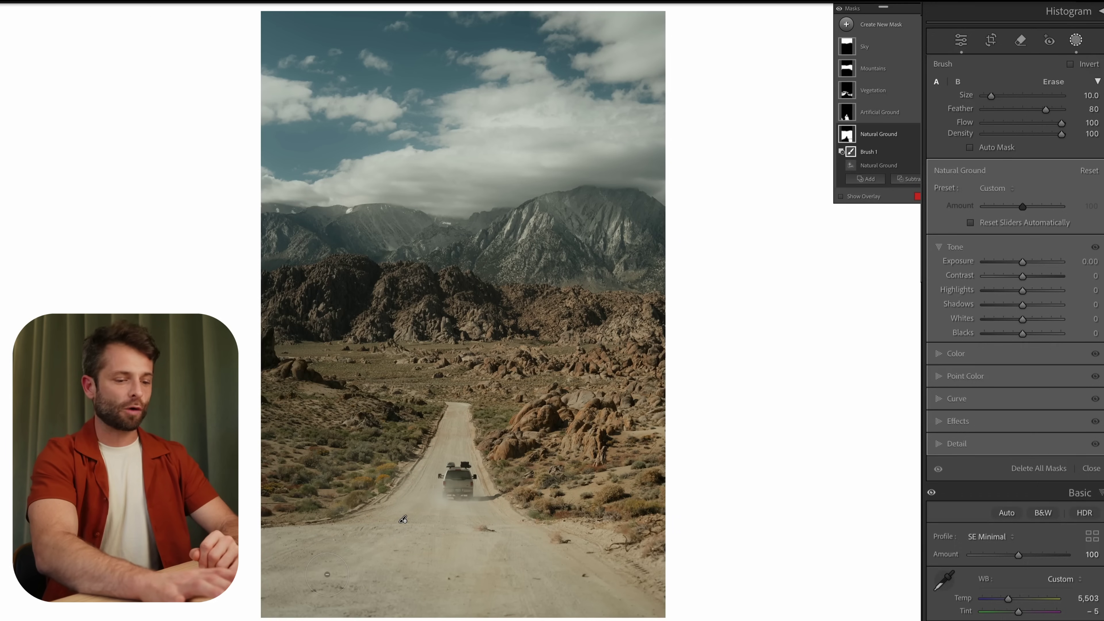
pyautogui.press('o')
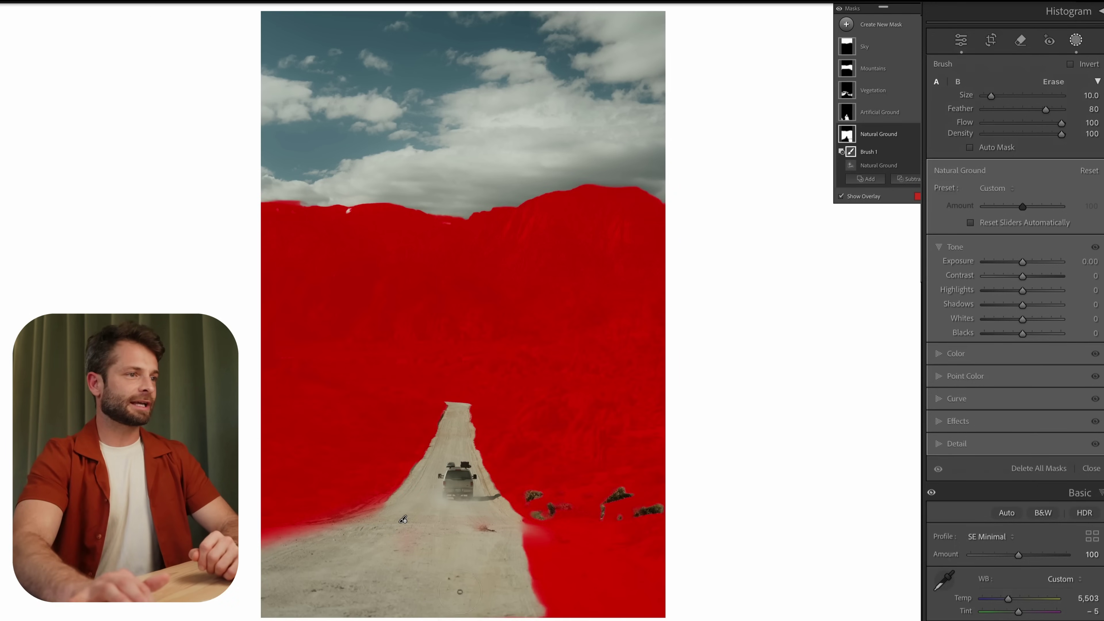
pyautogui.moveTo(527, 553)
pyautogui.mouseDown()
pyautogui.moveTo(617, 612)
pyautogui.moveTo(528, 585)
pyautogui.moveTo(574, 611)
pyautogui.moveTo(515, 548)
pyautogui.moveTo(648, 620)
pyautogui.moveTo(506, 536)
pyautogui.mouseUp()
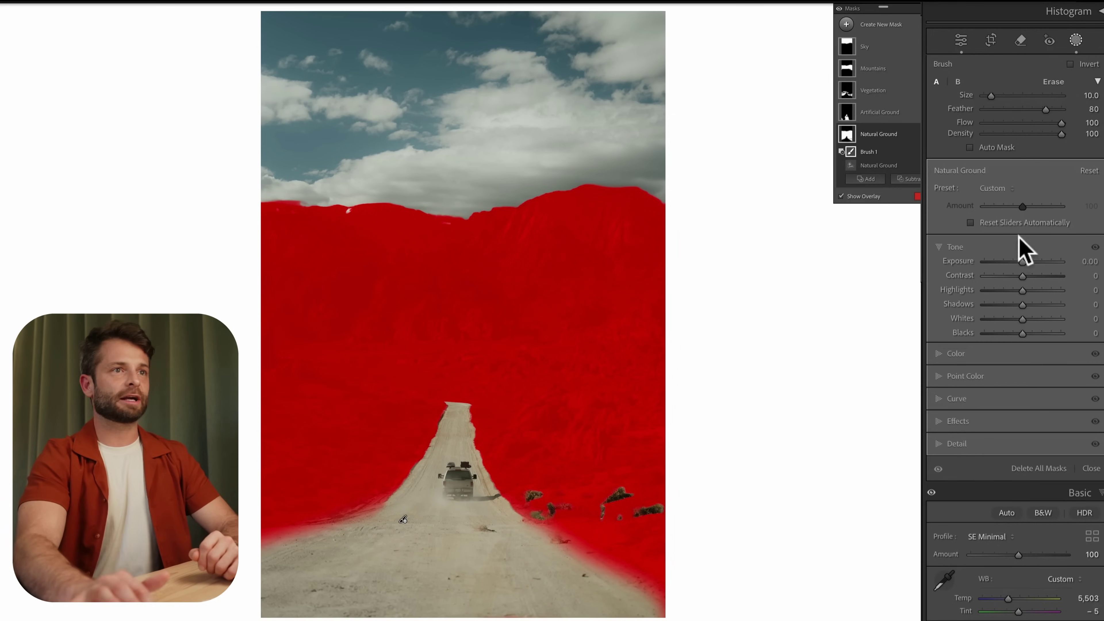
pyautogui.moveTo(1019, 260); pyautogui.dragTo(922, 266)
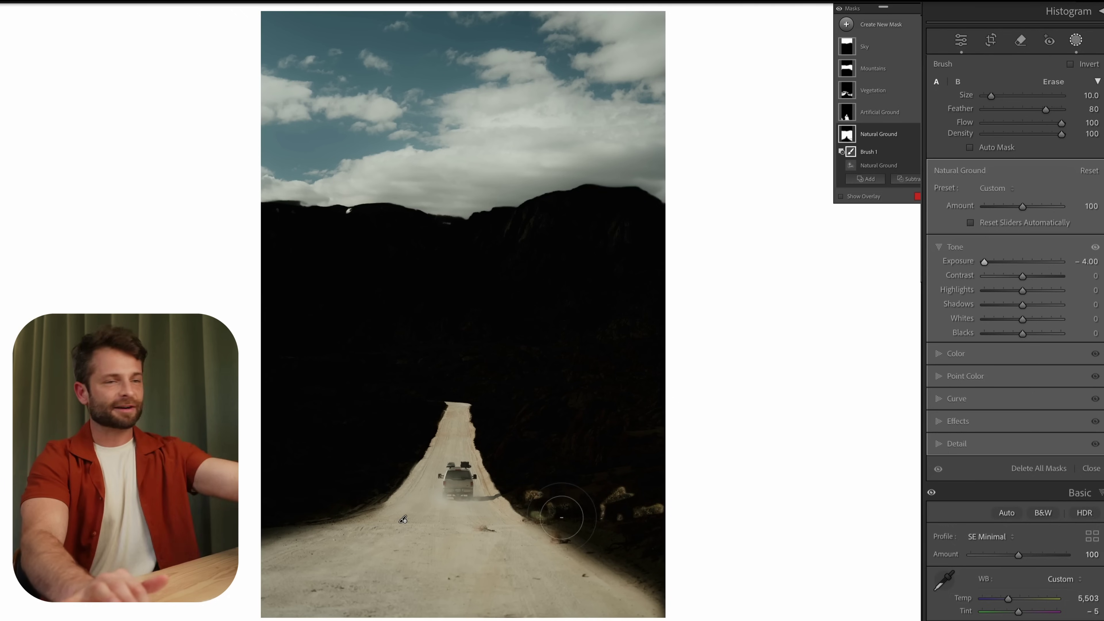
pyautogui.moveTo(1010, 263); pyautogui.dragTo(1034, 291)
# Step: Set Natural Ground Whites to 31 and add a brush component to the Artificial Ground mask
pyautogui.click(1035, 319)
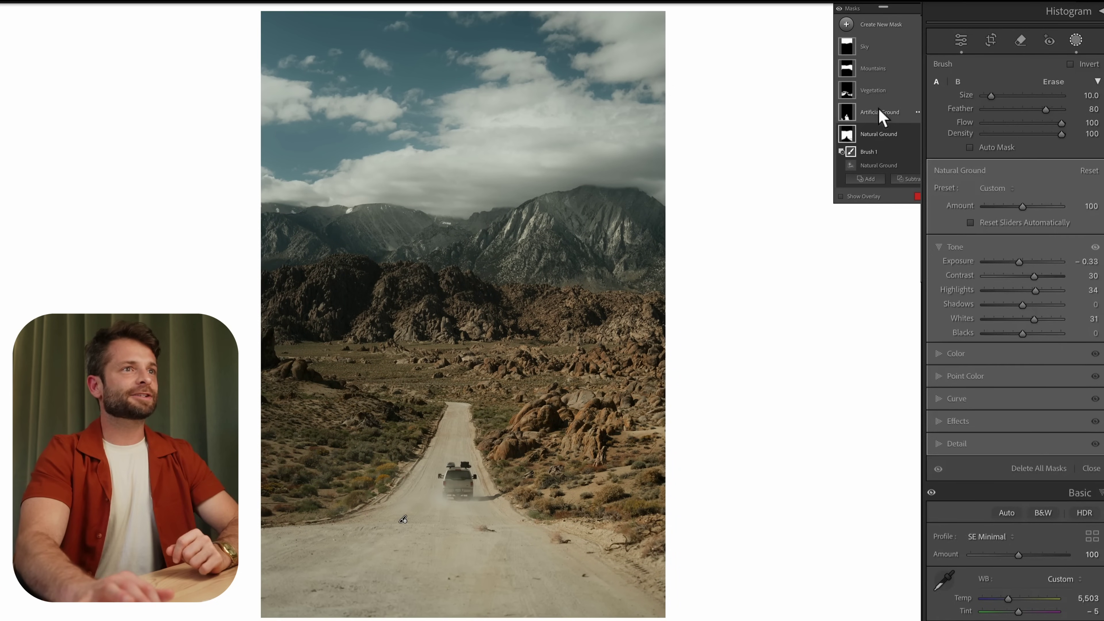
pyautogui.click(882, 117)
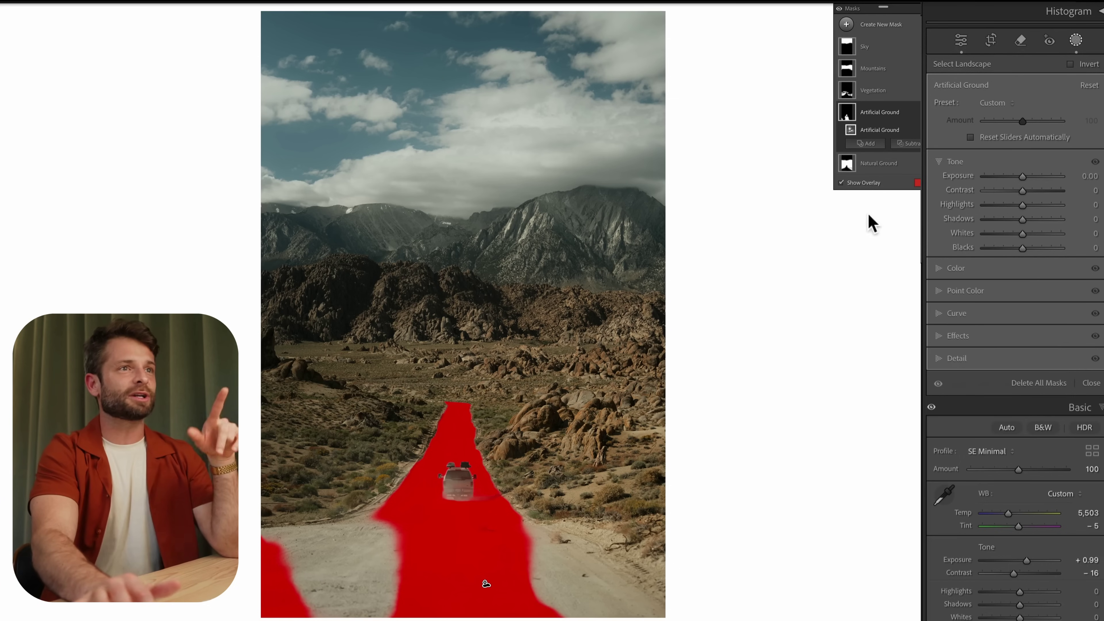
pyautogui.click(868, 143)
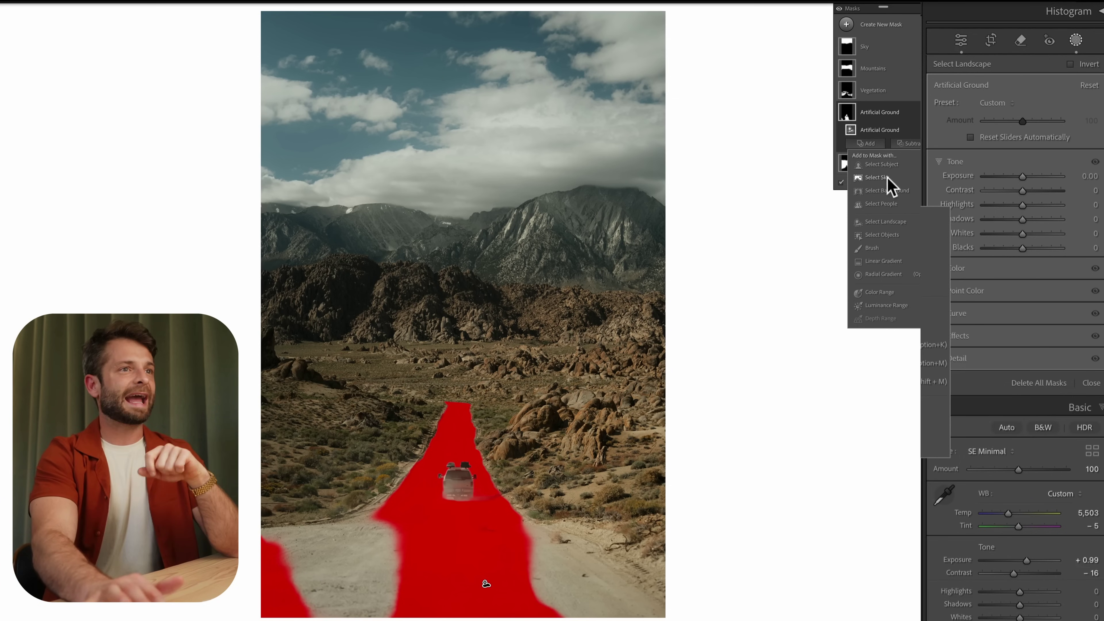
pyautogui.click(872, 248)
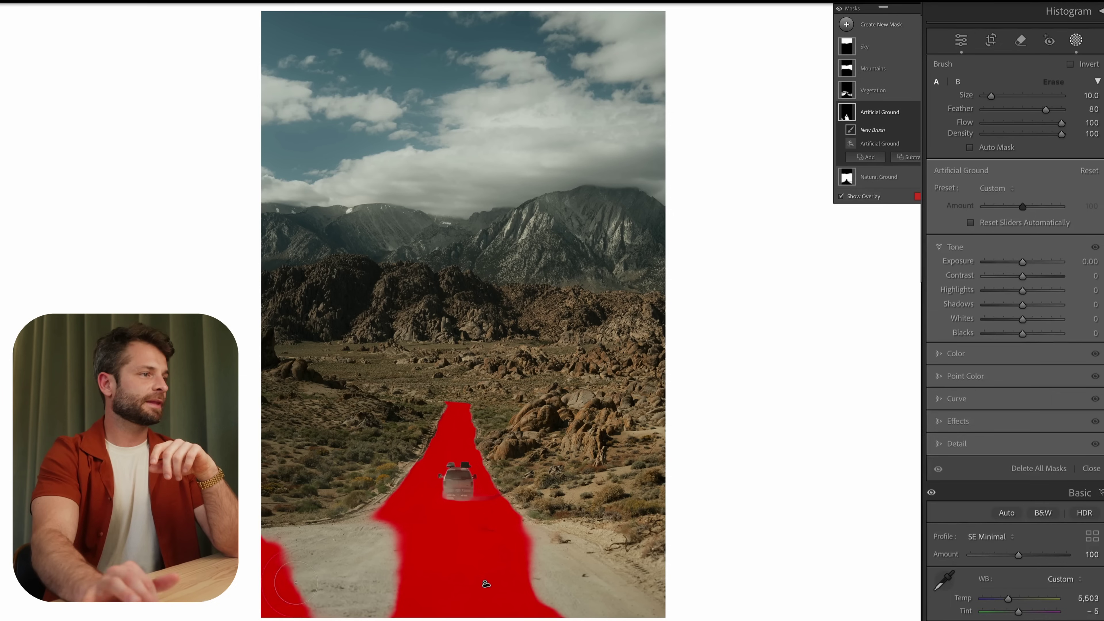
# Step: Paint both lower road edges into the Artificial Ground mask and erase around the van
pyautogui.moveTo(296, 582)
pyautogui.mouseDown()
pyautogui.moveTo(451, 511)
pyautogui.moveTo(302, 616)
pyautogui.mouseUp()
pyautogui.moveTo(367, 572)
pyautogui.mouseDown()
pyautogui.moveTo(329, 556)
pyautogui.moveTo(250, 572)
pyautogui.moveTo(386, 533)
pyautogui.mouseUp()
pyautogui.moveTo(543, 578)
pyautogui.mouseDown()
pyautogui.moveTo(537, 570)
pyautogui.moveTo(556, 613)
pyautogui.mouseUp()
pyautogui.moveTo(502, 538)
pyautogui.mouseDown()
pyautogui.moveTo(640, 612)
pyautogui.moveTo(523, 540)
pyautogui.mouseUp()
pyautogui.press('alt')
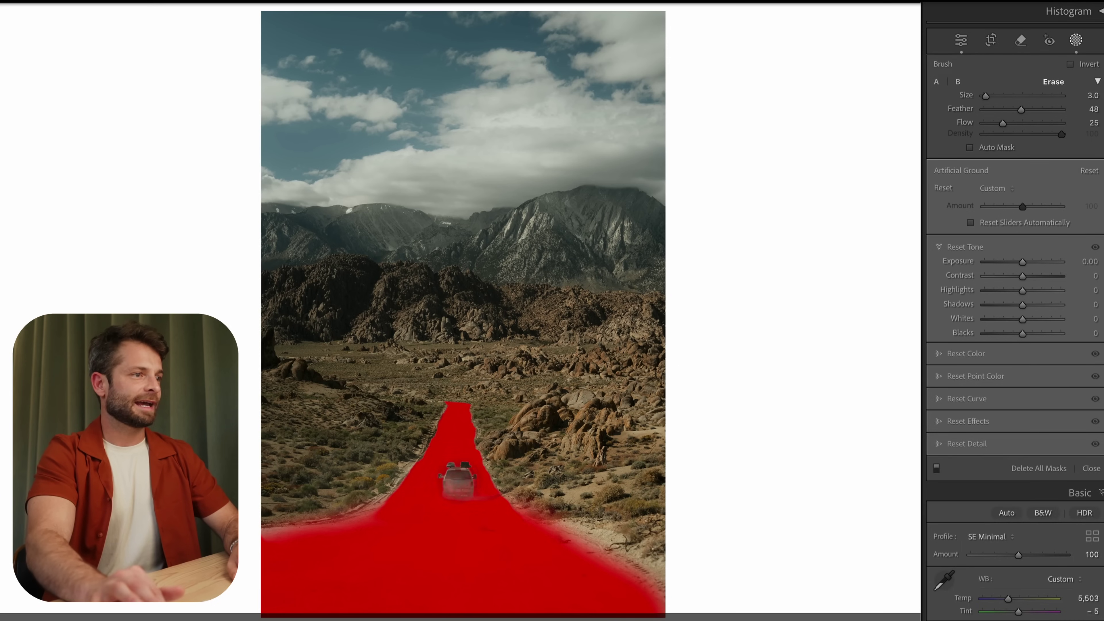
pyautogui.press('alt')
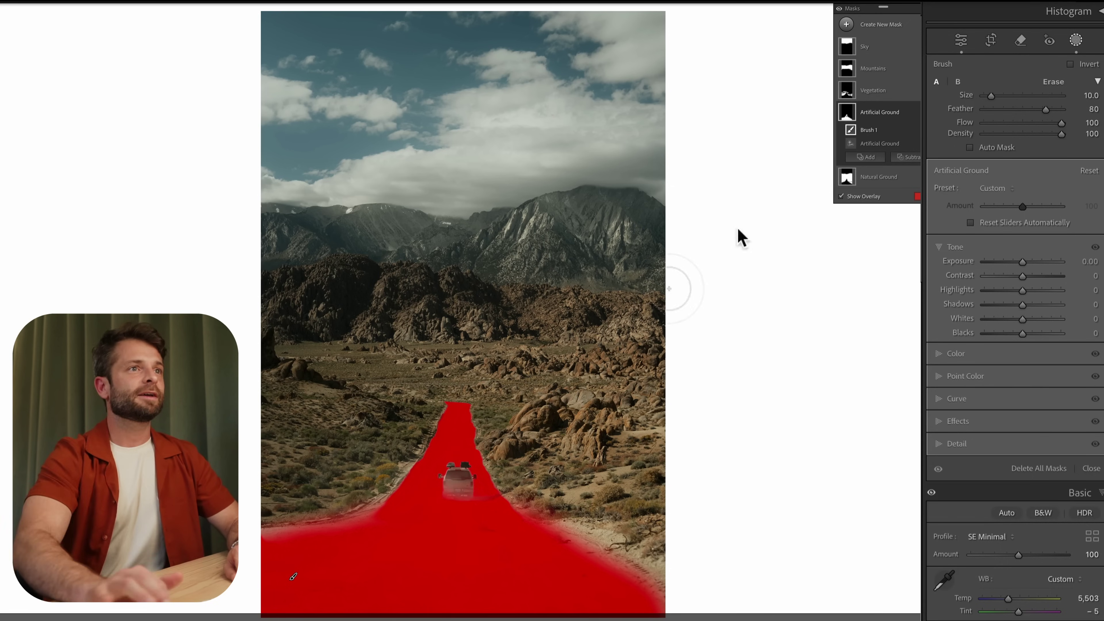
# Step: Brighten the road's exposure, testing the maximum before settling on a subtle value around 0.28
pyautogui.moveTo(1023, 261); pyautogui.dragTo(1029, 262)
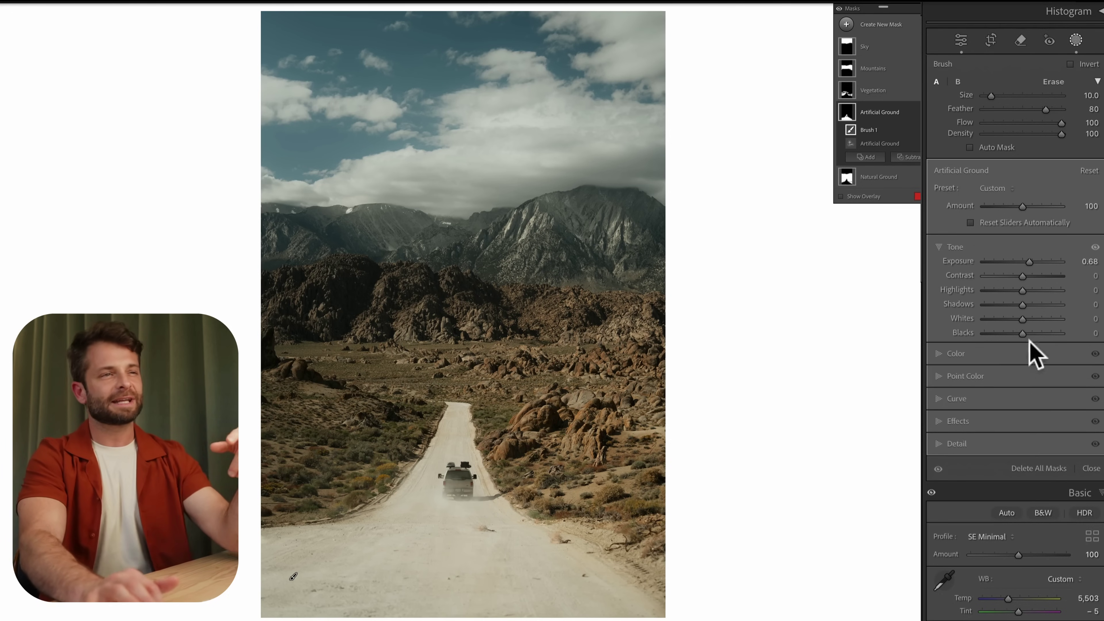
pyautogui.moveTo(1048, 264); pyautogui.dragTo(1083, 266)
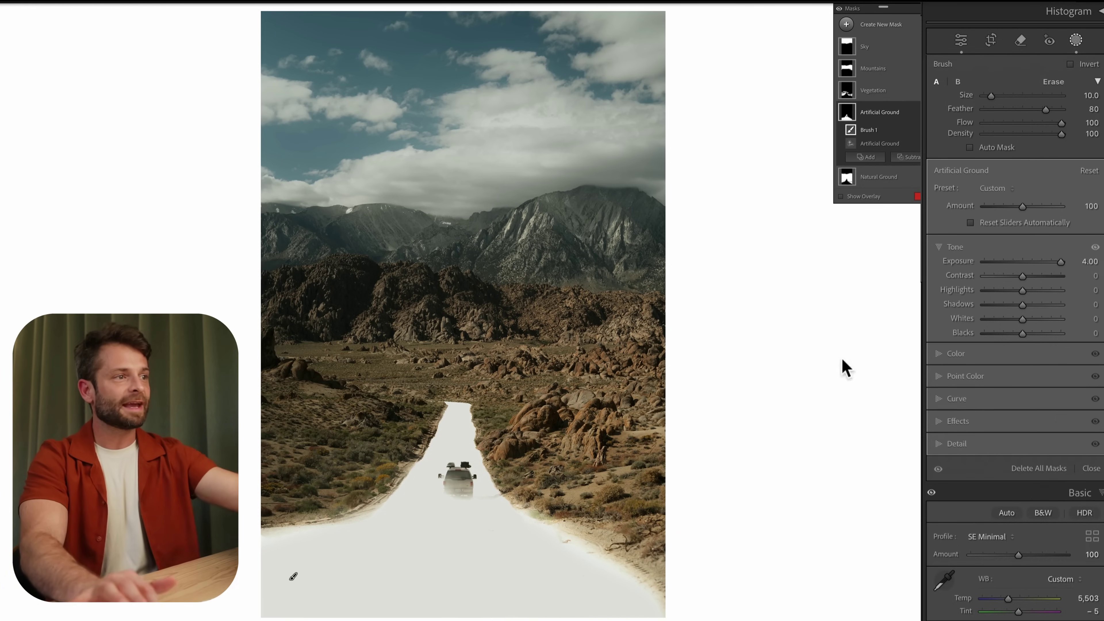
pyautogui.moveTo(1060, 262); pyautogui.dragTo(1032, 261)
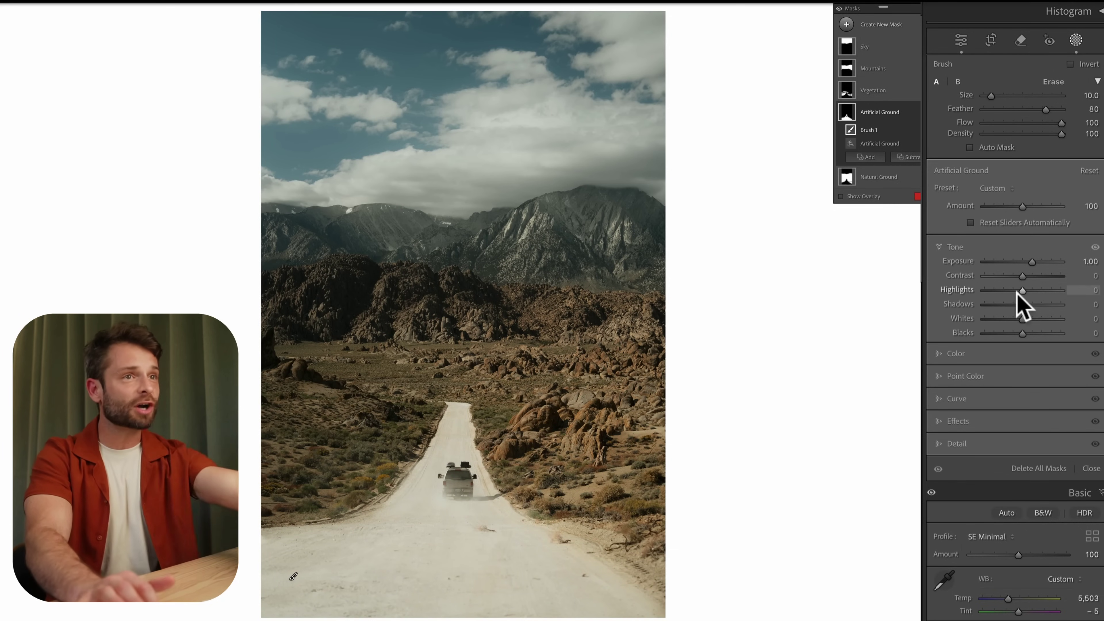
pyautogui.moveTo(1031, 262); pyautogui.dragTo(1011, 283)
# Step: Give the road Dehaze -11 and select the Vegetation mask
pyautogui.click(949, 421)
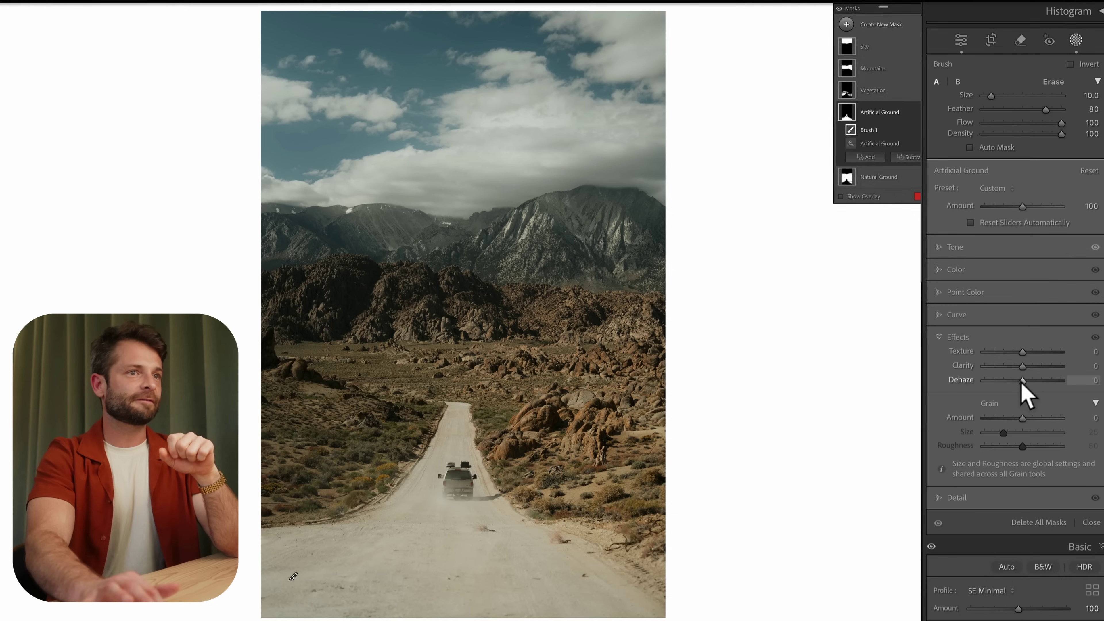
pyautogui.moveTo(1022, 381); pyautogui.dragTo(1011, 369)
pyautogui.click(882, 92)
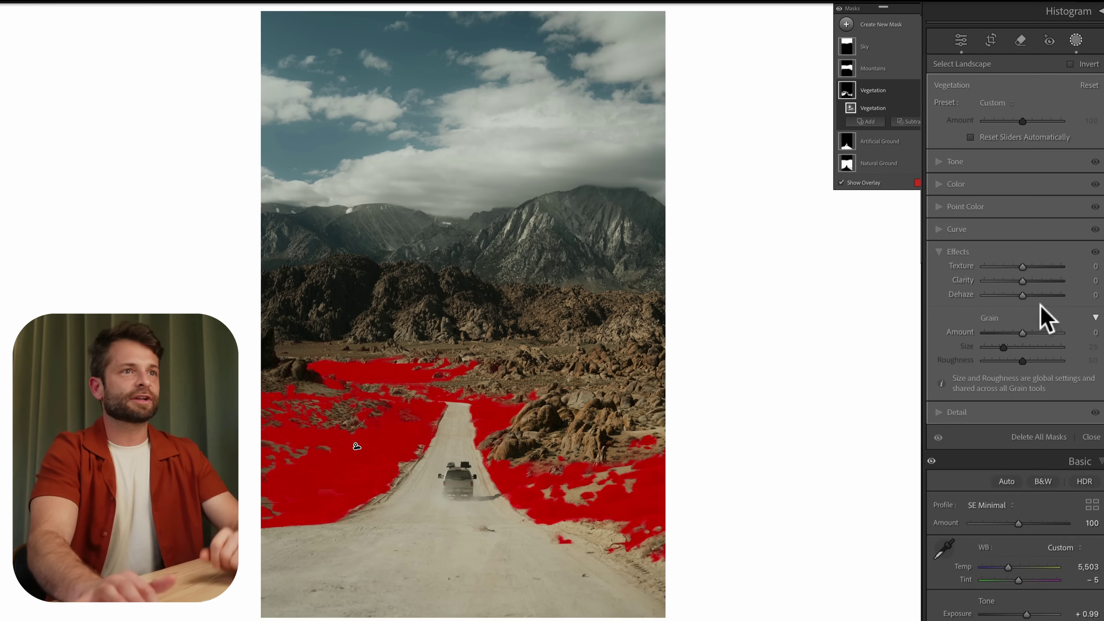
# Step: Set Vegetation Dehaze to 44 and Mountains to Texture -31, Clarity 24, Dehaze 5, then start a brush mask
pyautogui.moveTo(1036, 296)
pyautogui.mouseDown()
pyautogui.moveTo(1055, 296)
pyautogui.moveTo(1040, 297)
pyautogui.mouseUp()
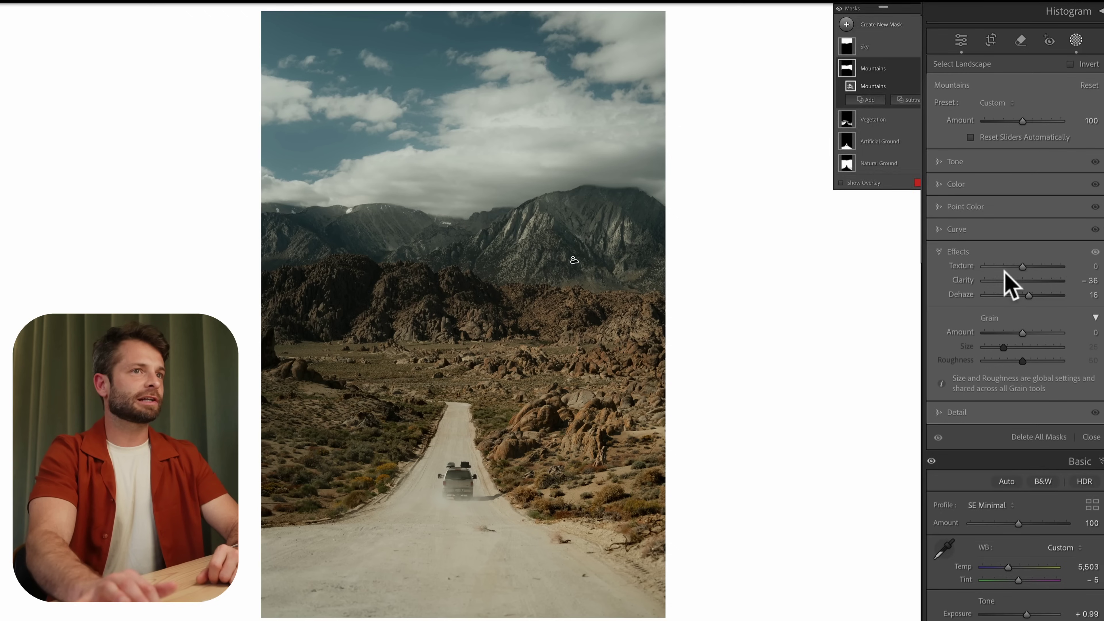
pyautogui.moveTo(1006, 276); pyautogui.dragTo(1023, 294)
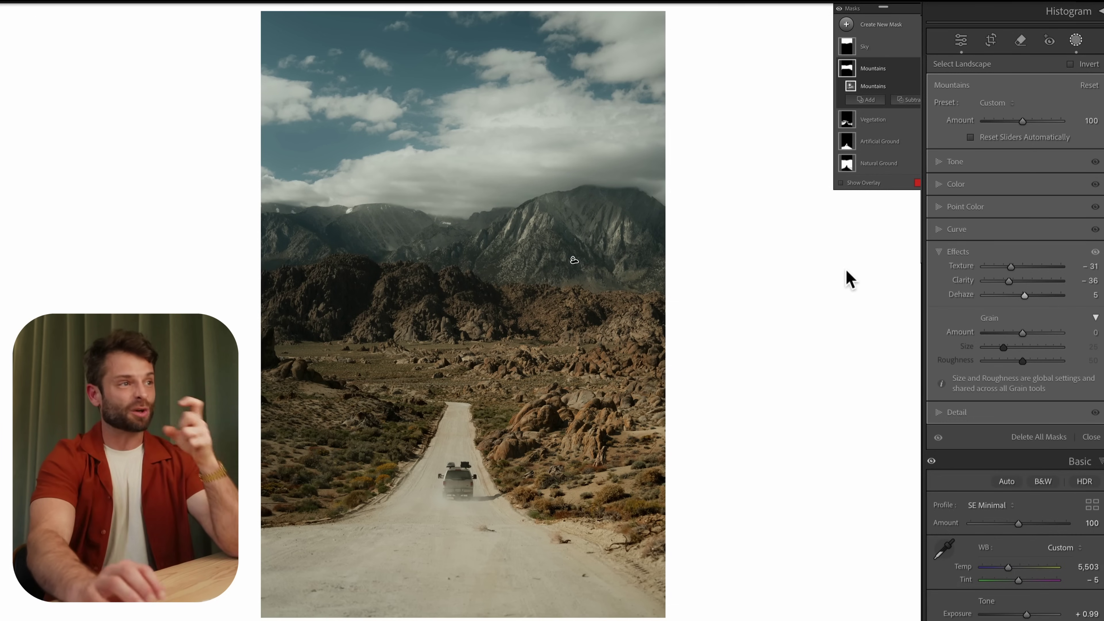
pyautogui.click(1030, 280)
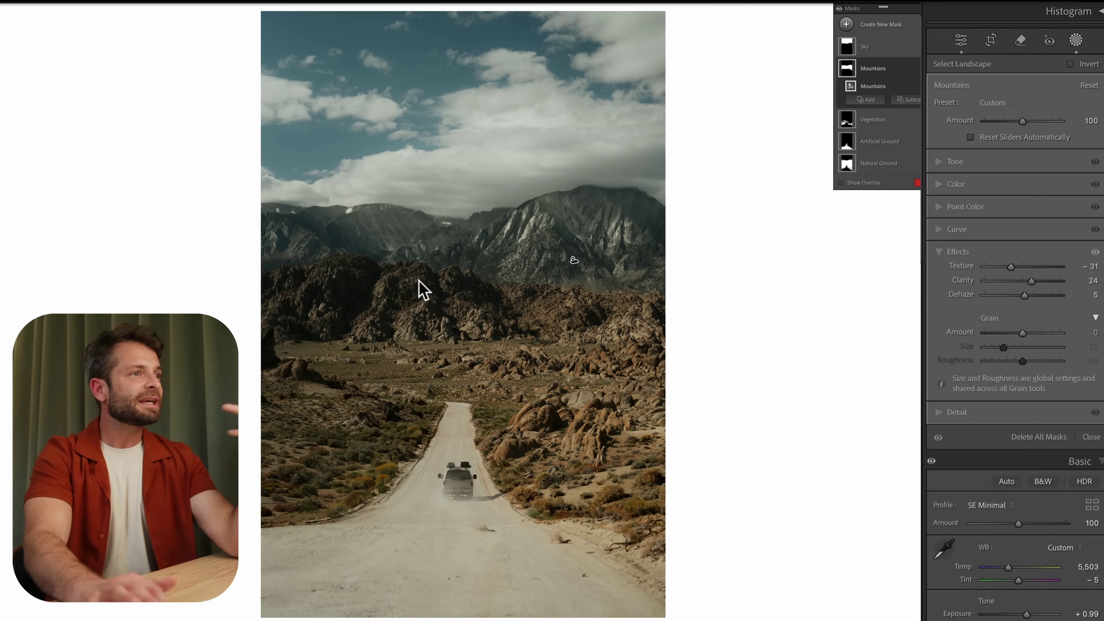
pyautogui.press('k')
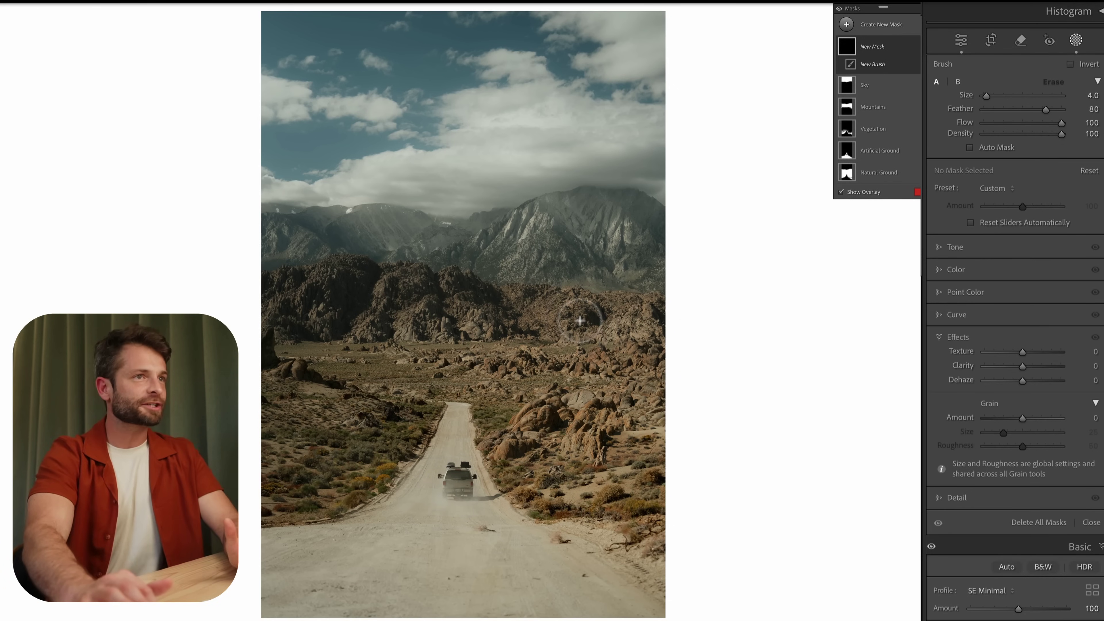
# Step: Set the fog brush to Dehaze -100 and Highlights 38, and paint it around the van
pyautogui.click(998, 380)
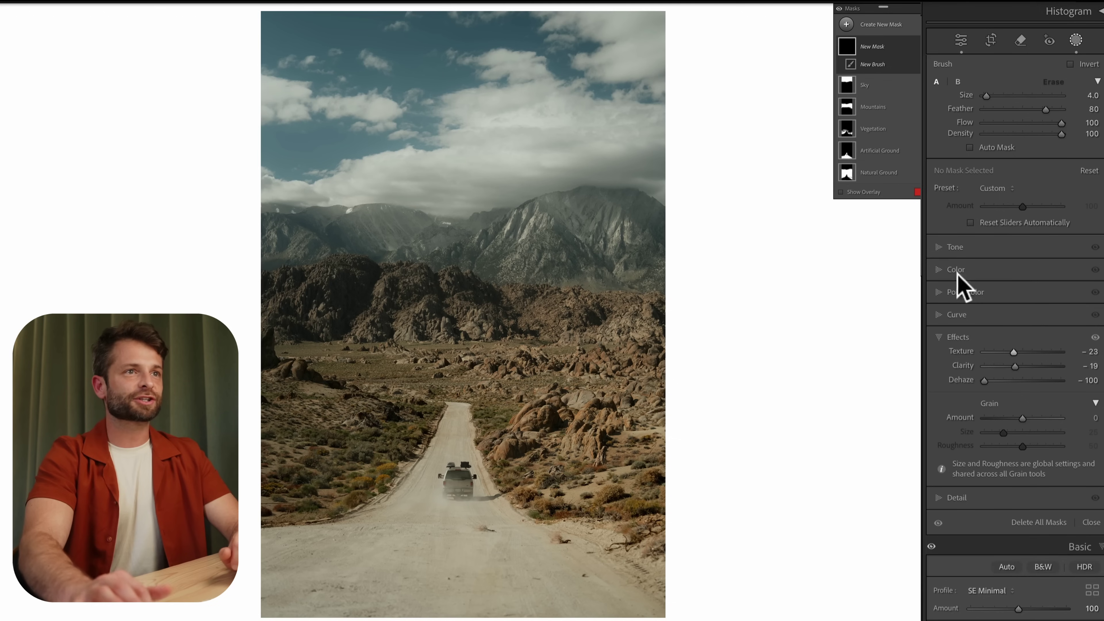
pyautogui.click(952, 247)
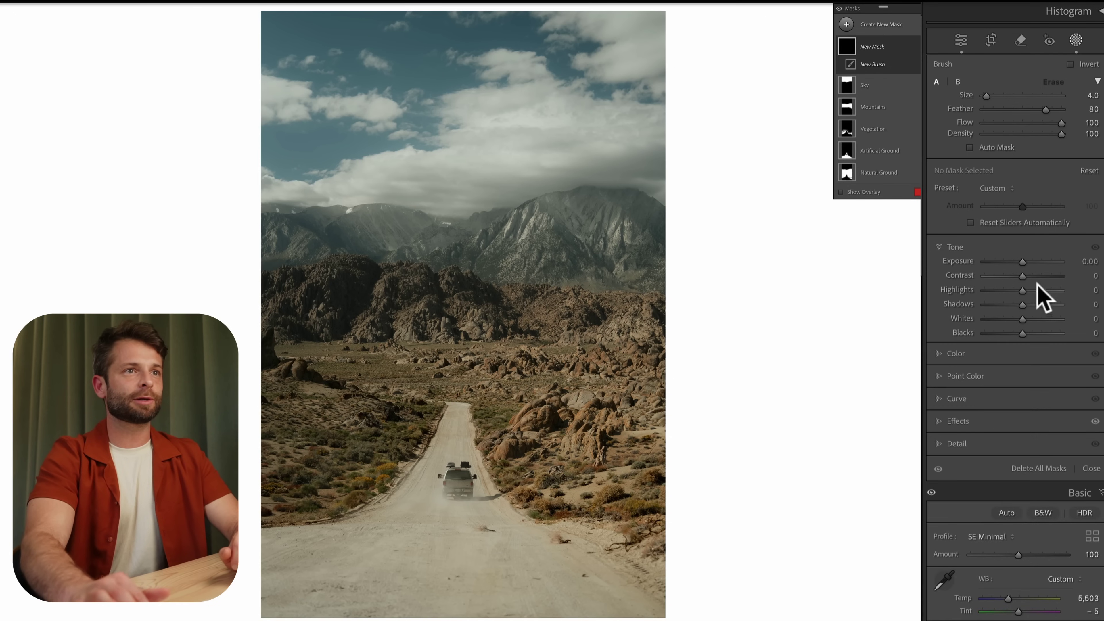
pyautogui.click(1037, 289)
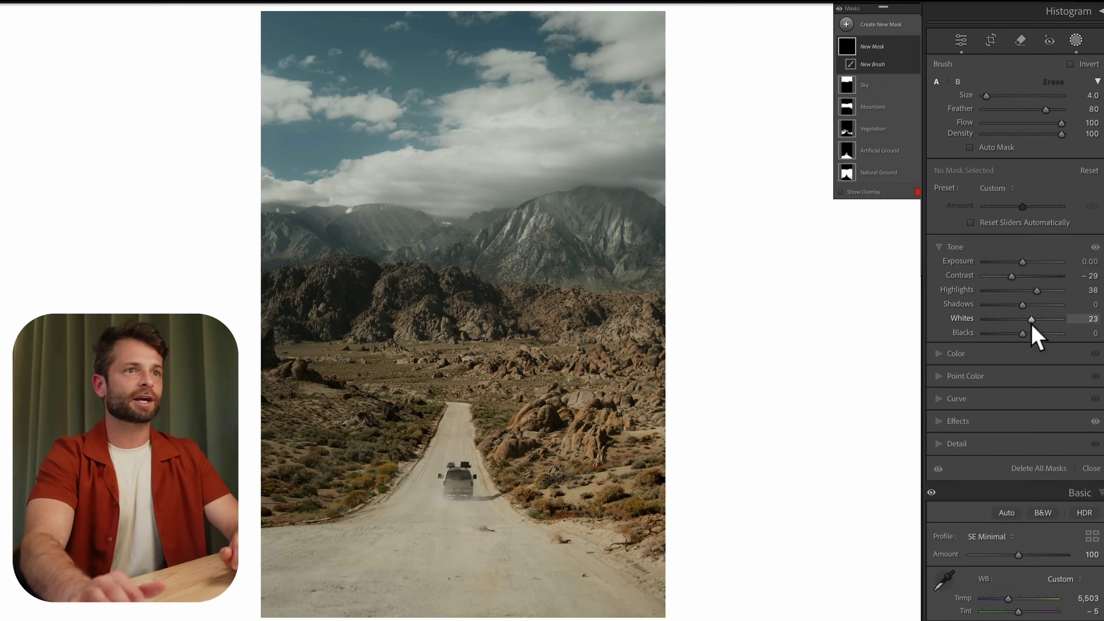
pyautogui.moveTo(453, 478); pyautogui.dragTo(496, 484)
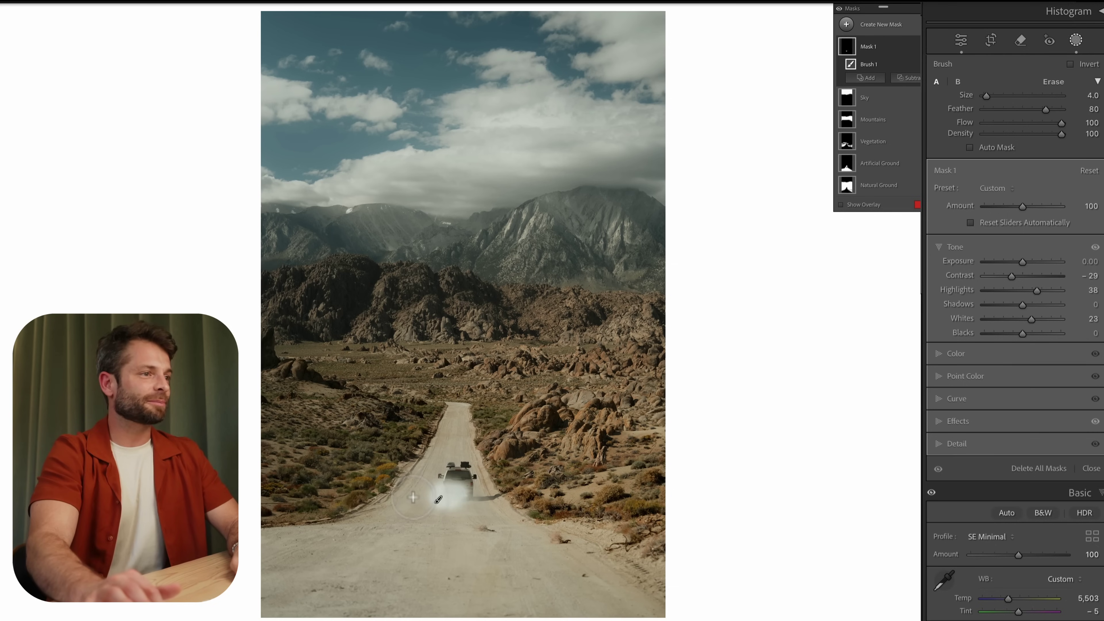
pyautogui.moveTo(466, 490)
pyautogui.mouseDown()
pyautogui.moveTo(456, 493)
pyautogui.moveTo(485, 502)
pyautogui.mouseUp()
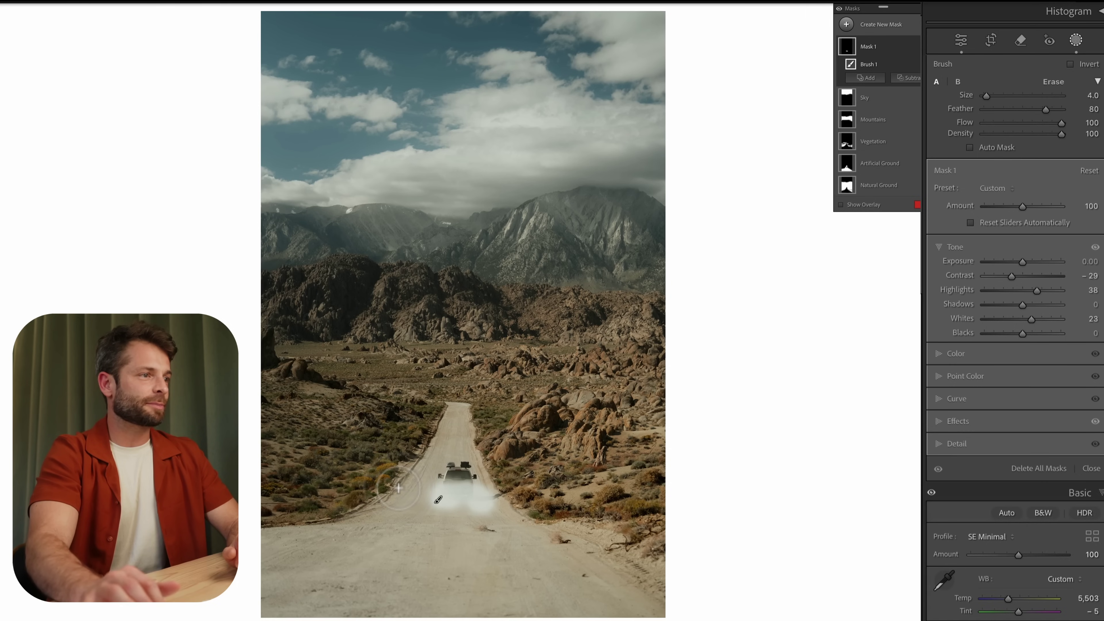
# Step: Lower the brush flow, resize it, and paint softer fog over the lower-left road, then review coverage
pyautogui.hotkey('shift', 'w')
pyautogui.press('3')
pyautogui.press('2')
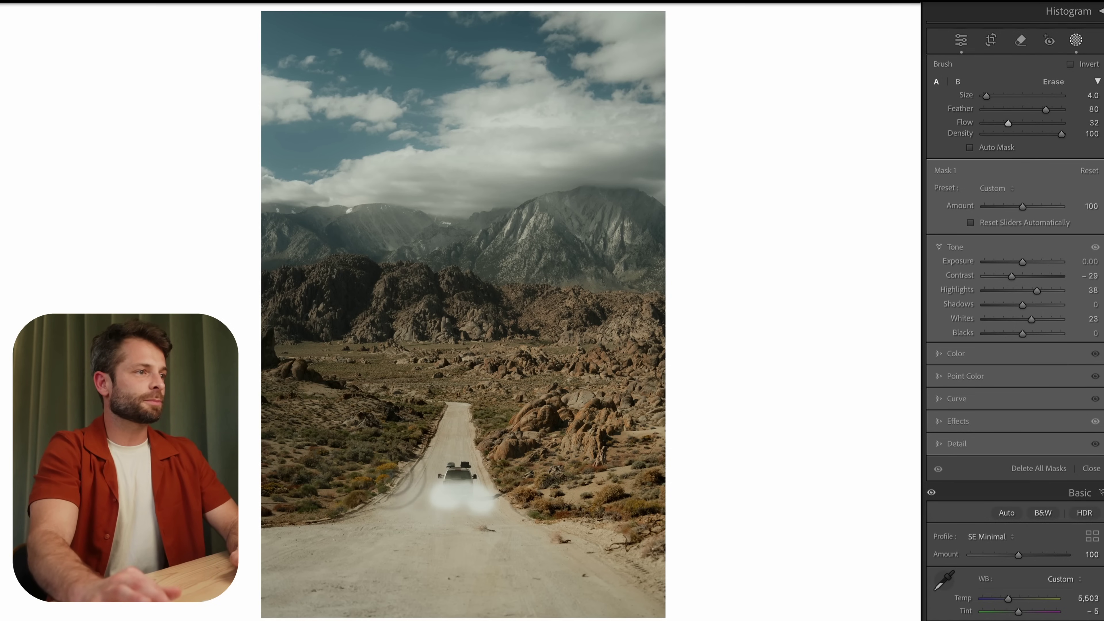
pyautogui.hotkey('shift', 'w')
pyautogui.hotkey('shift', 'w')
pyautogui.press(']')
pyautogui.press(']')
pyautogui.press(']')
pyautogui.press(']')
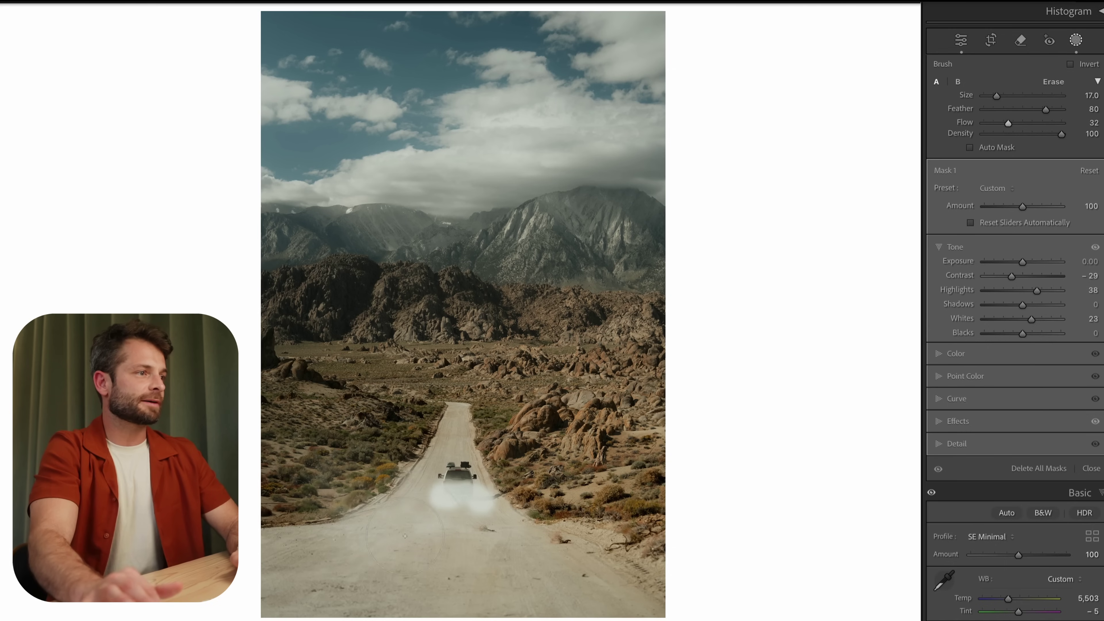
pyautogui.hotkey('shift', 'w')
pyautogui.press('[')
pyautogui.moveTo(332, 548)
pyautogui.mouseDown()
pyautogui.moveTo(460, 517)
pyautogui.moveTo(437, 529)
pyautogui.mouseUp()
pyautogui.hotkey('shift', 'w')
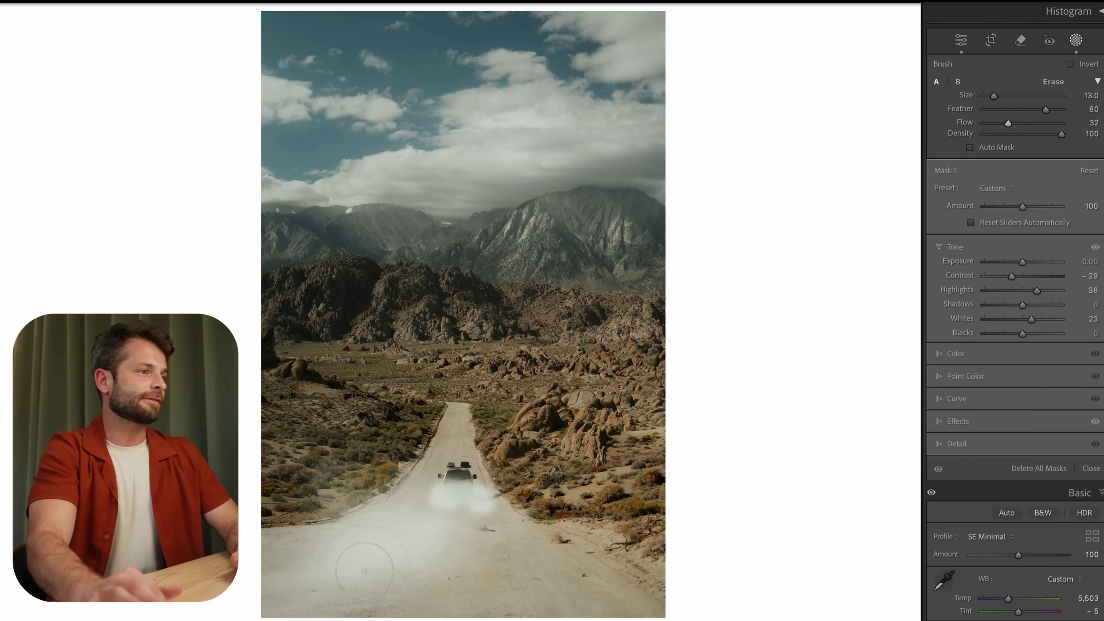
pyautogui.hotkey('shift', 'w')
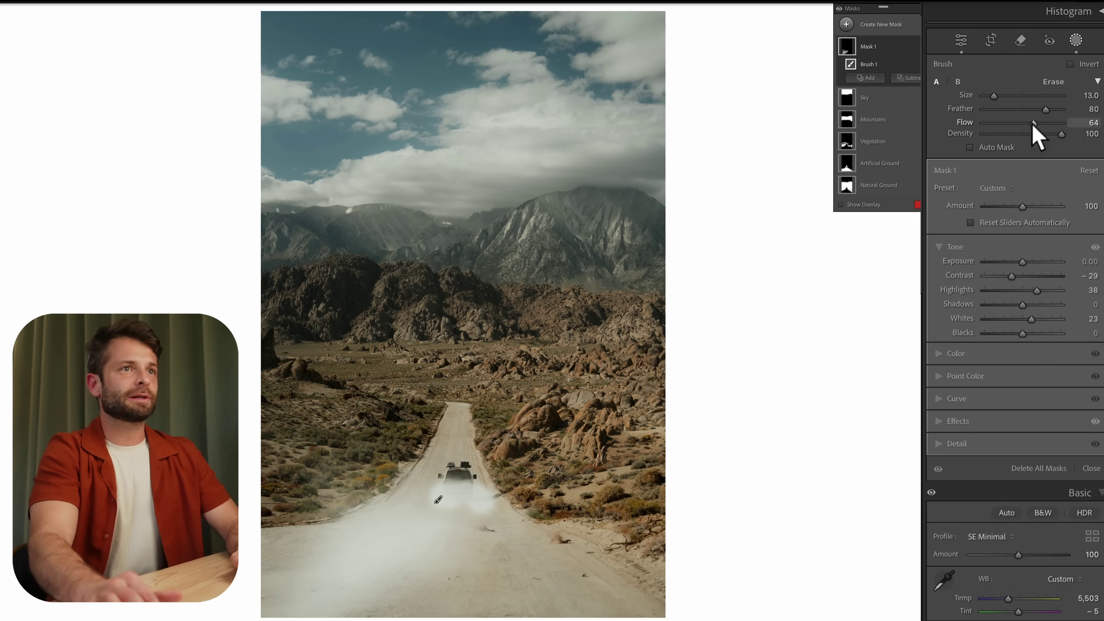
pyautogui.hotkey('shift', 'w')
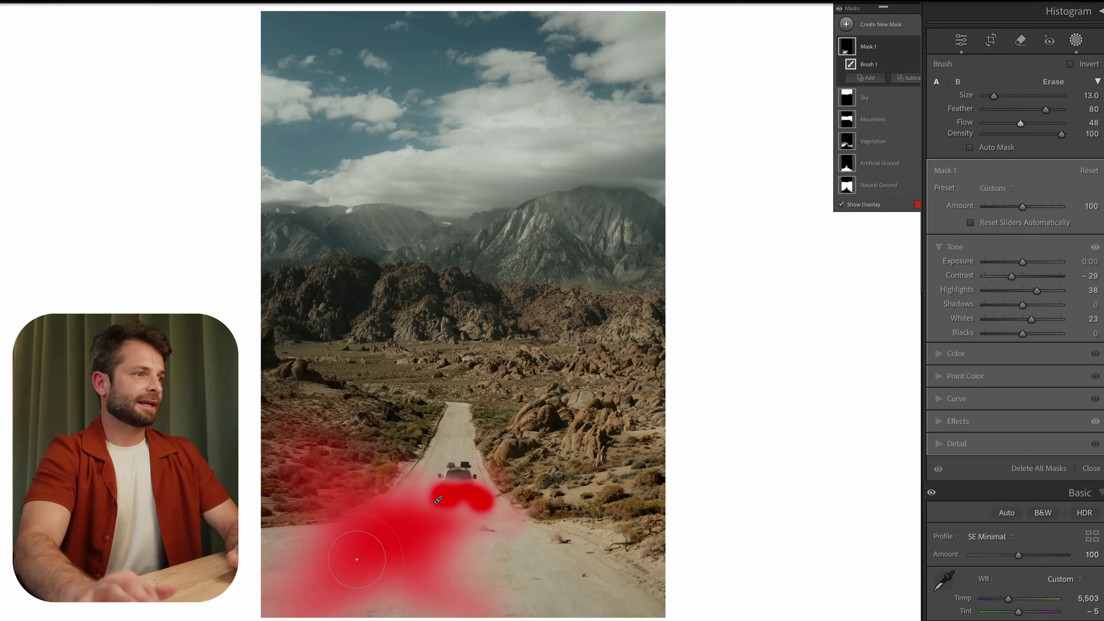
pyautogui.hotkey('shift', 'w')
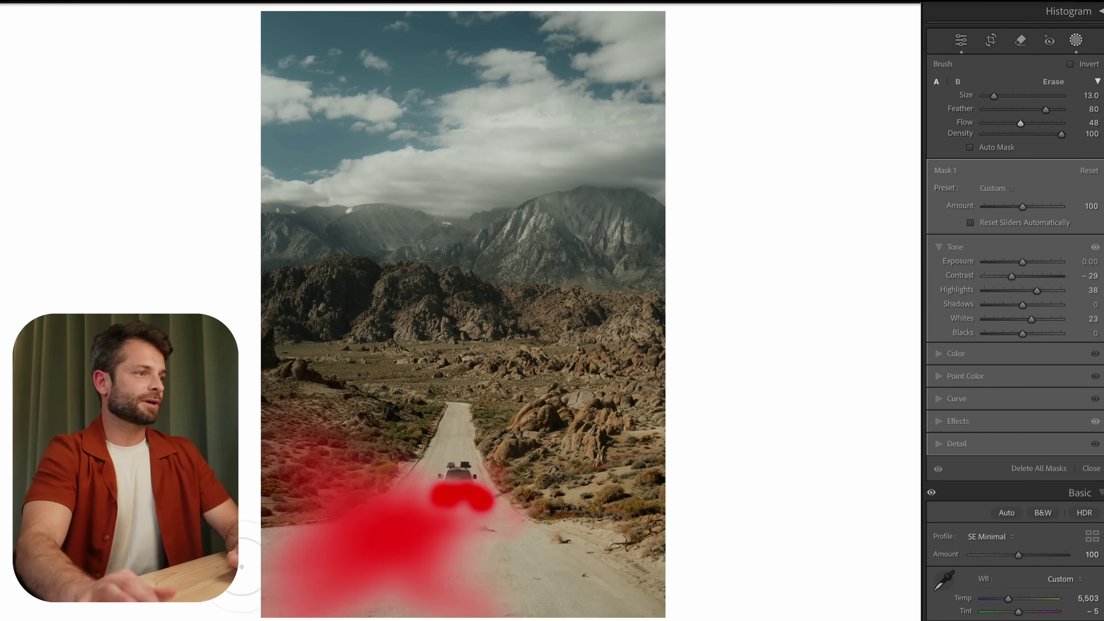
pyautogui.hotkey('shift', 'w')
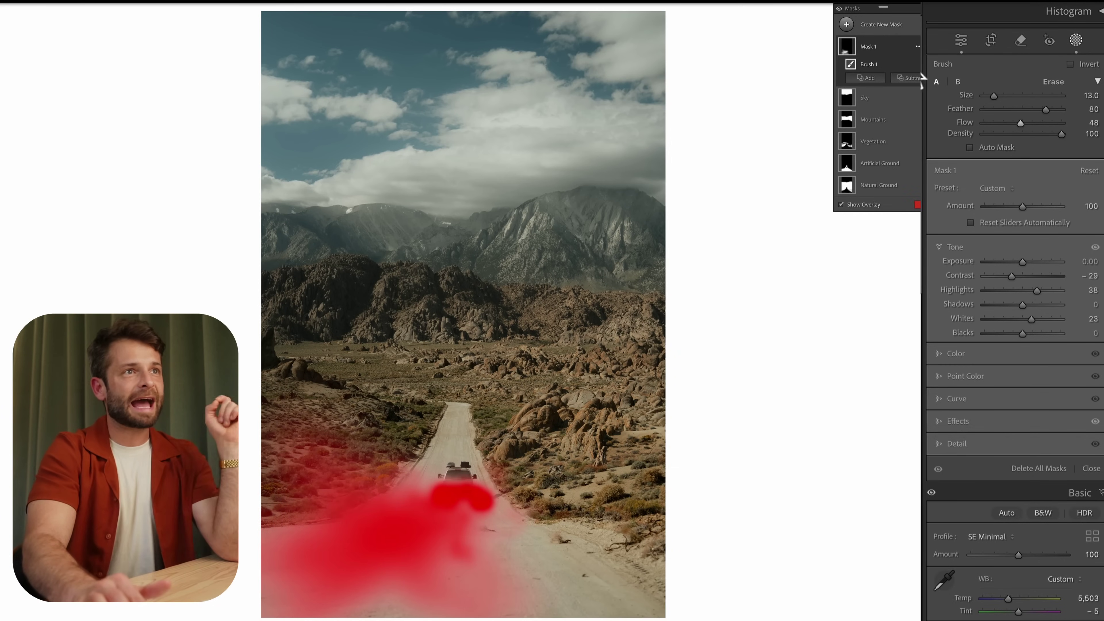
# Step: Lower Mask 1's Amount from 100 to about 17 and show the mask pins again
pyautogui.moveTo(1022, 206); pyautogui.dragTo(993, 212)
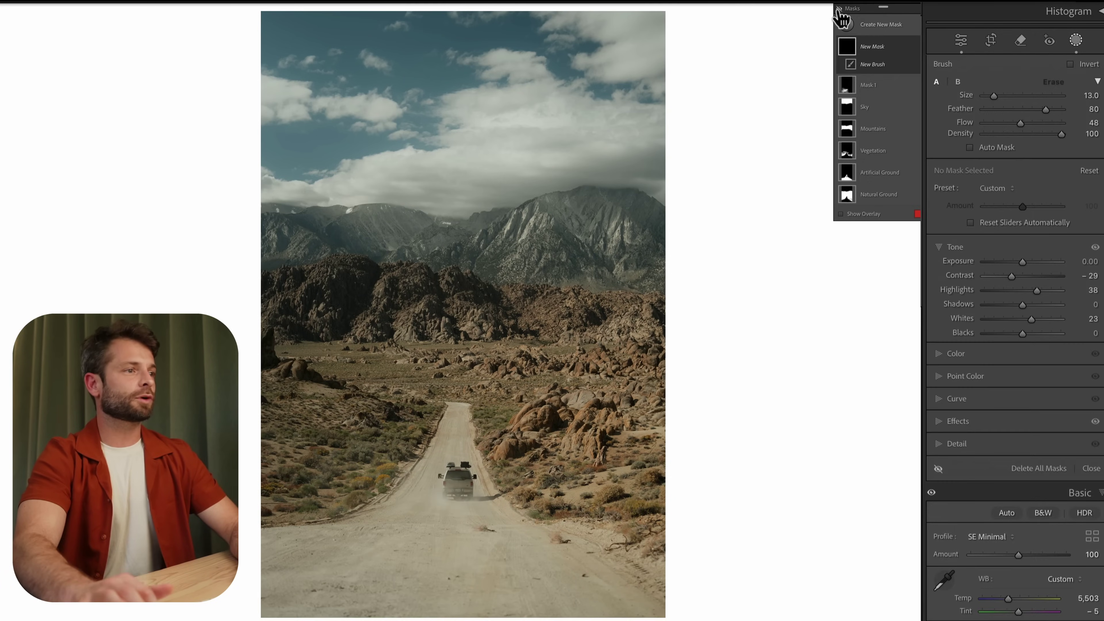
pyautogui.click(838, 9)
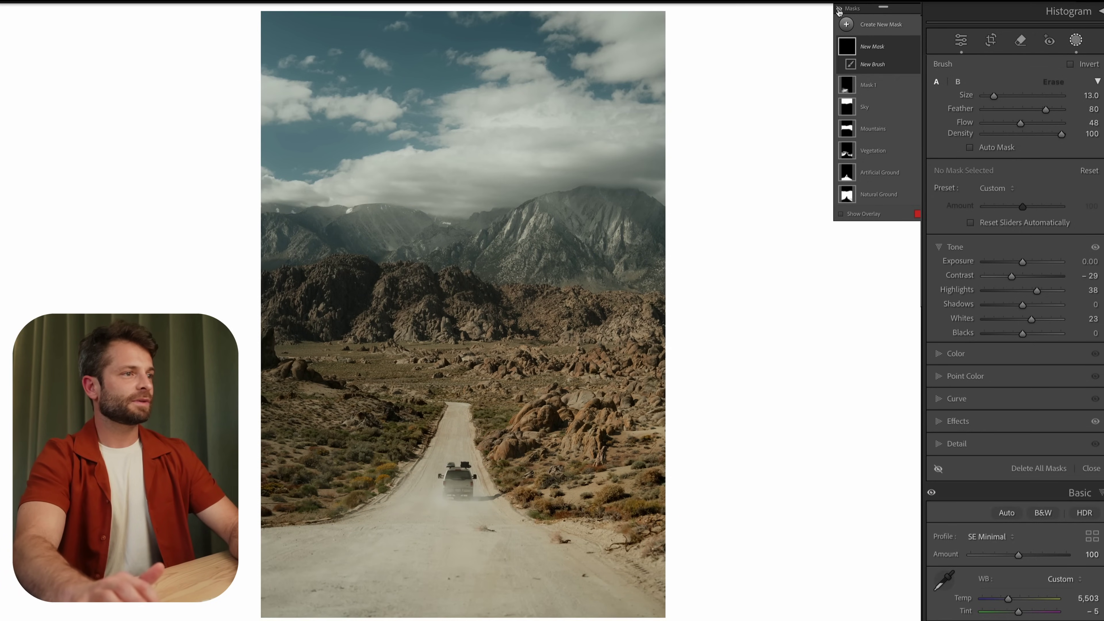